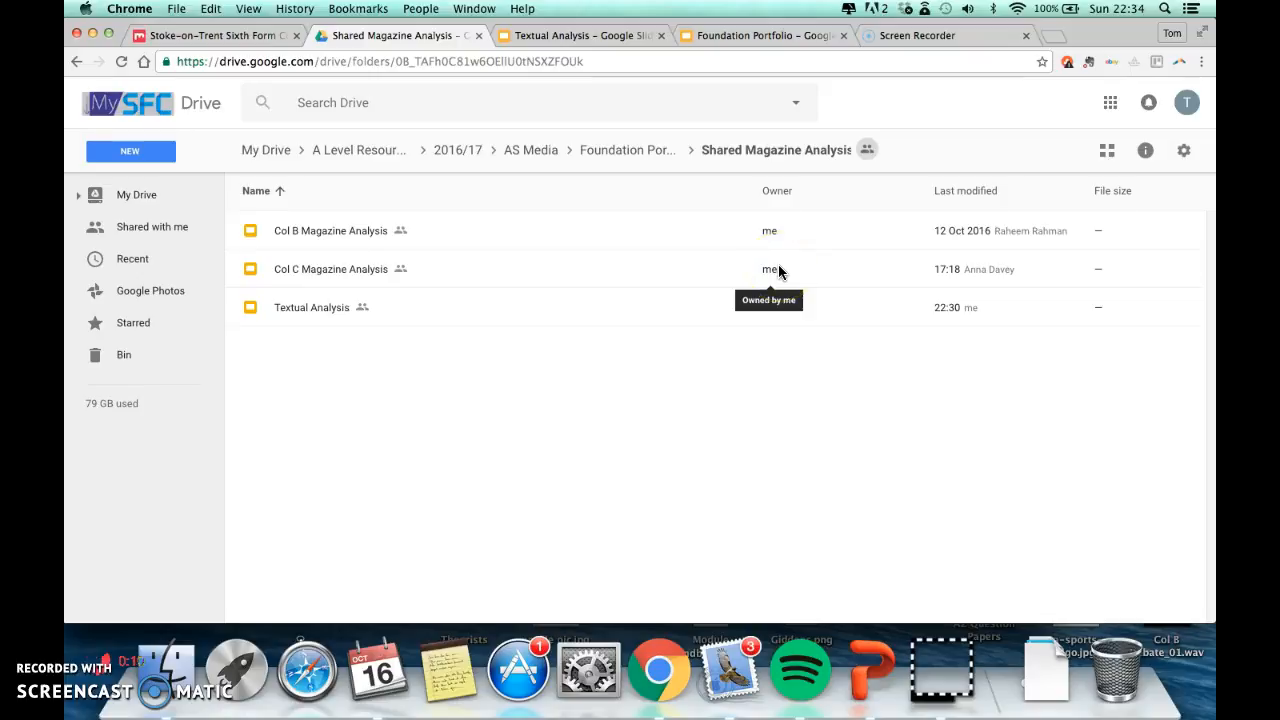
- Open Blogger from the Social section of Google's full product list
left_click(1110, 104)
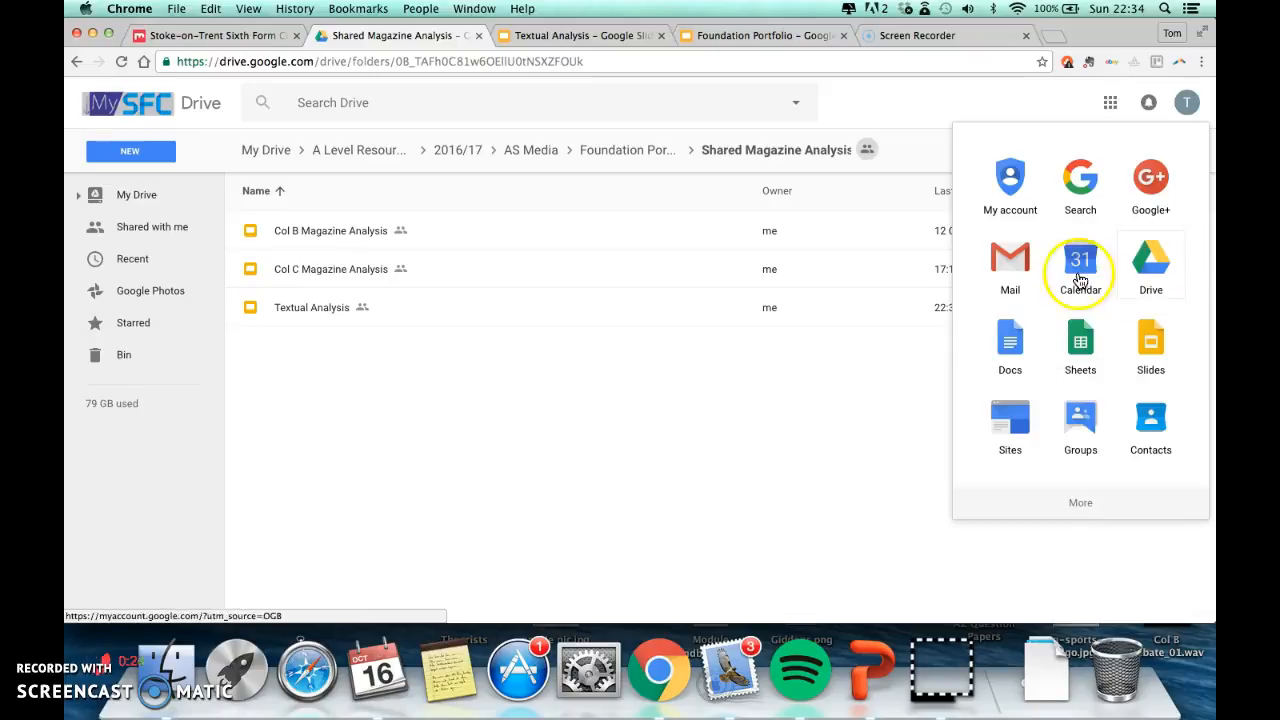
left_click(1083, 490)
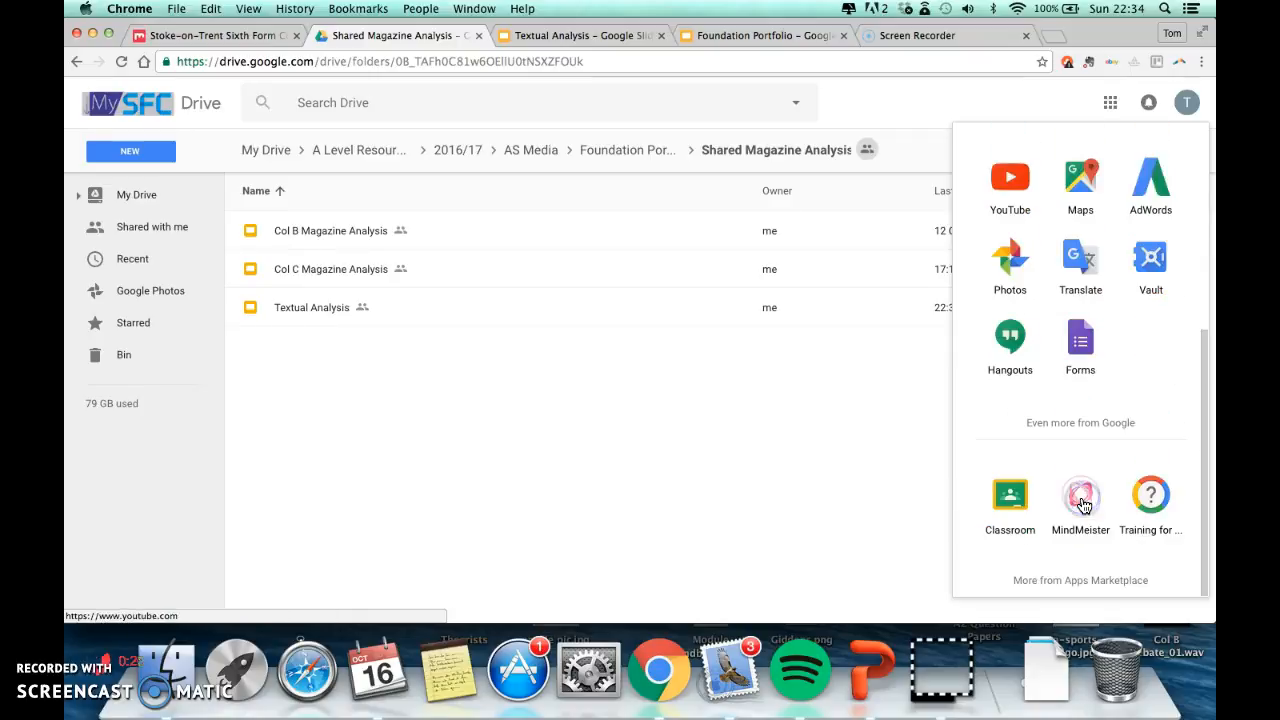
left_click(1068, 430)
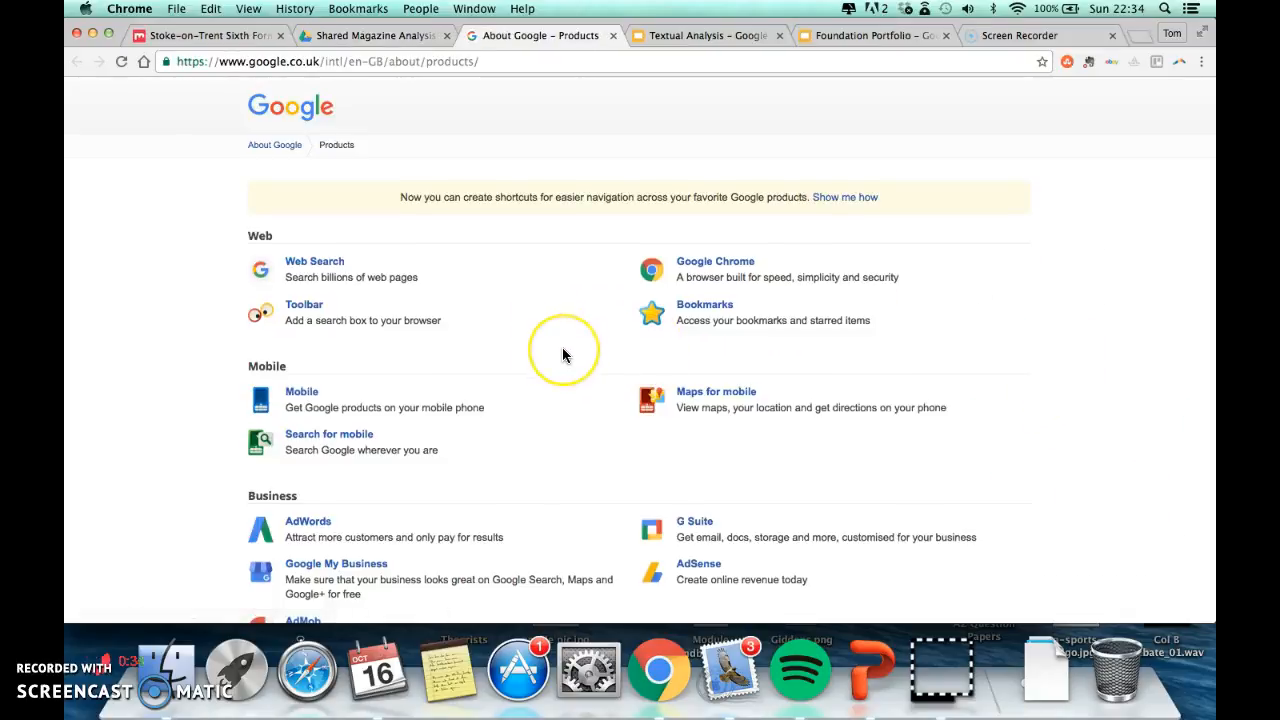
scroll(563, 354, "down", 5)
scroll(563, 350, "down", 7)
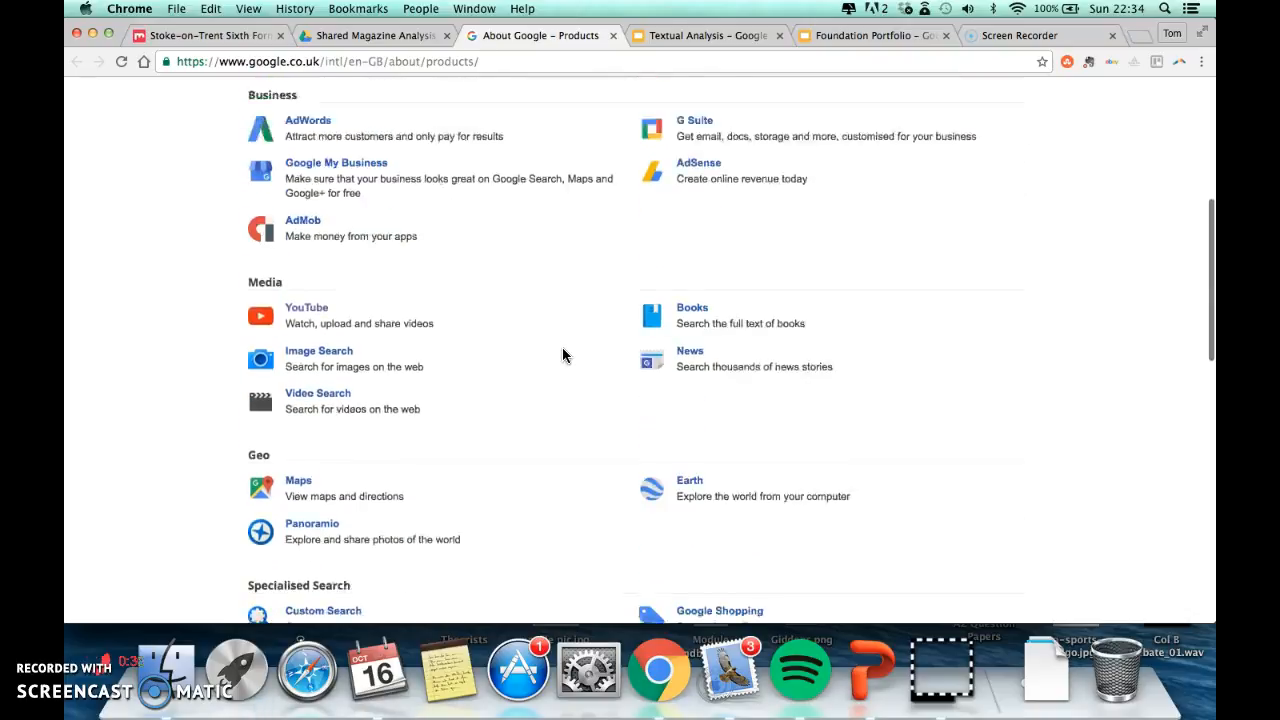
scroll(562, 355, "down", 5)
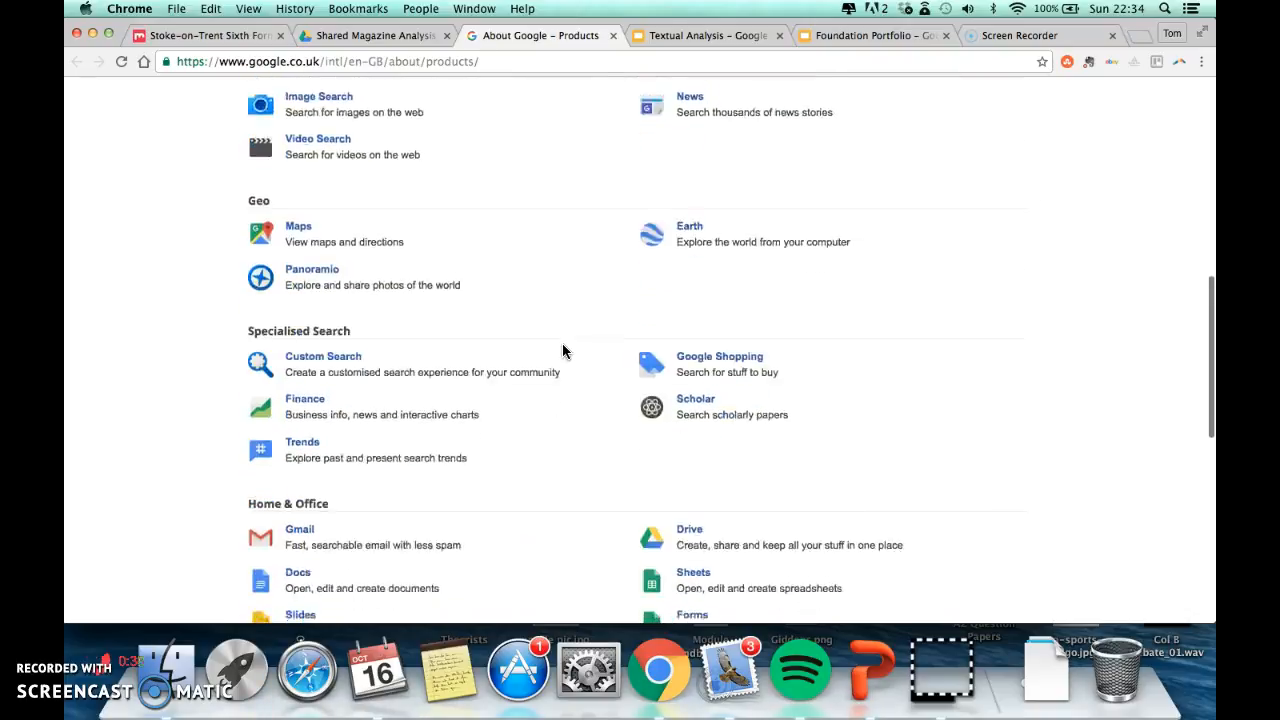
scroll(562, 350, "down", 8)
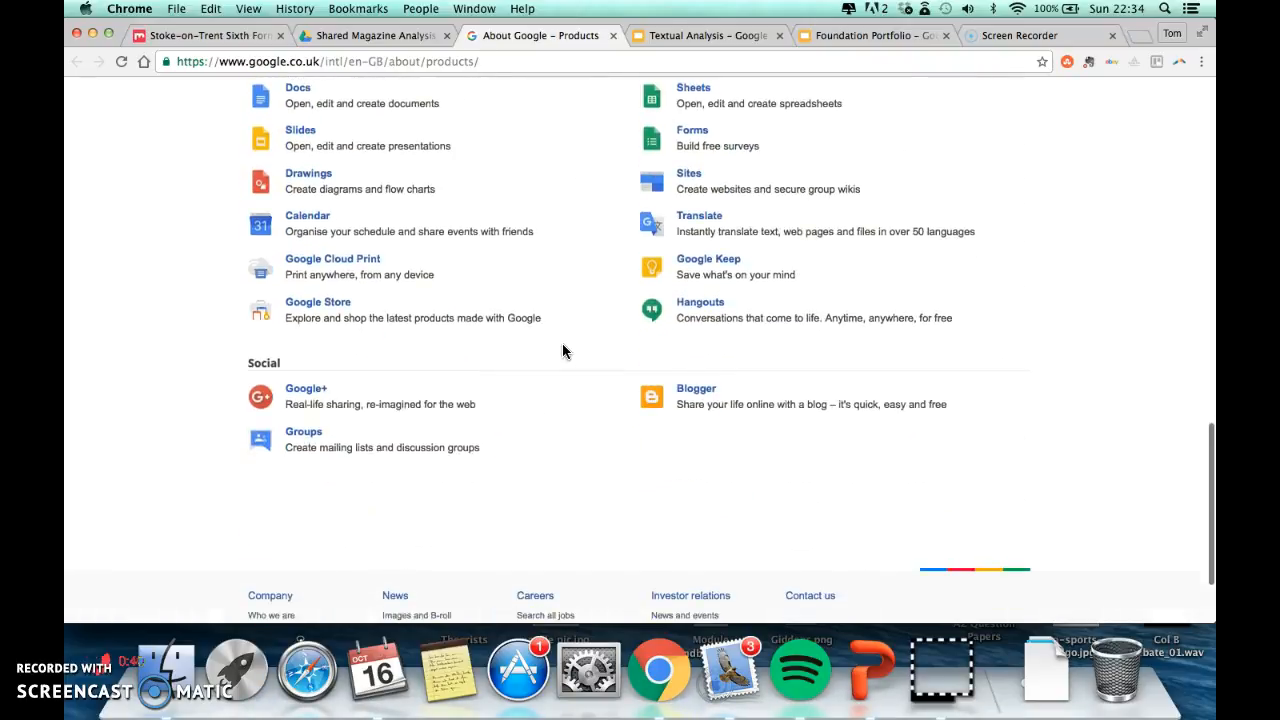
left_click(697, 392)
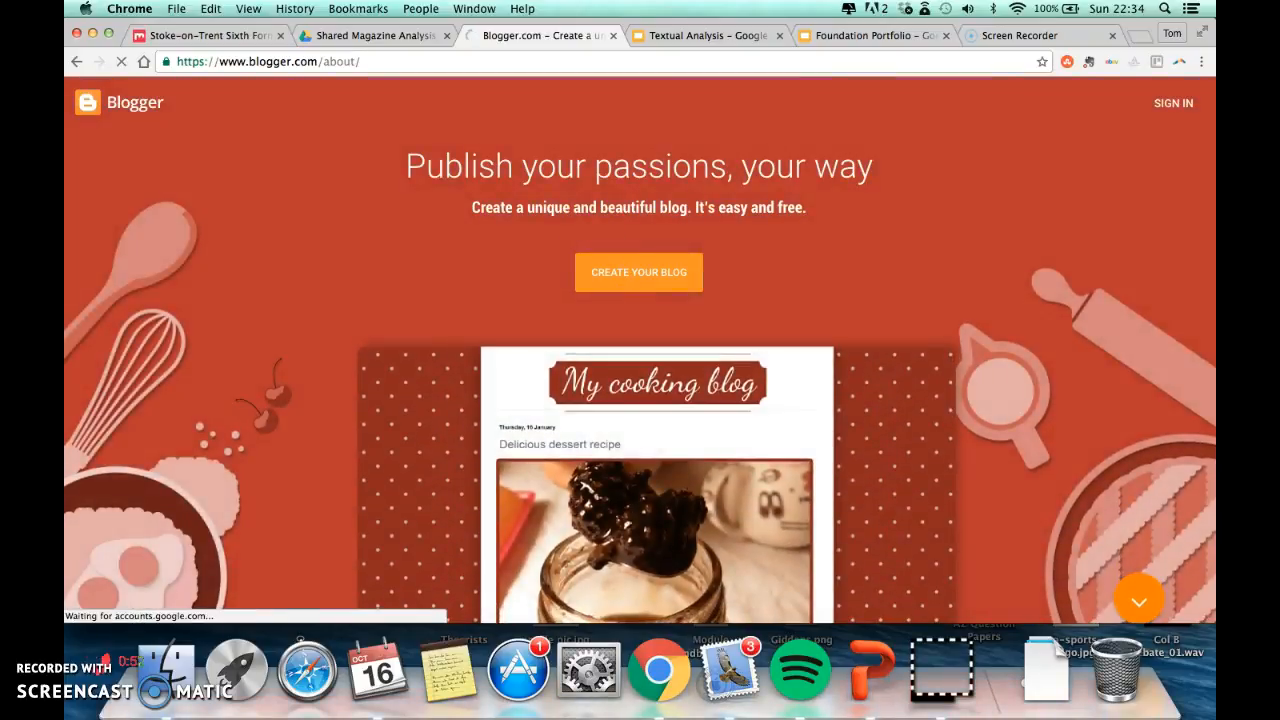
- Title the new blog "AS Media Studies: Foundation Portfolio"
left_click(92, 660)
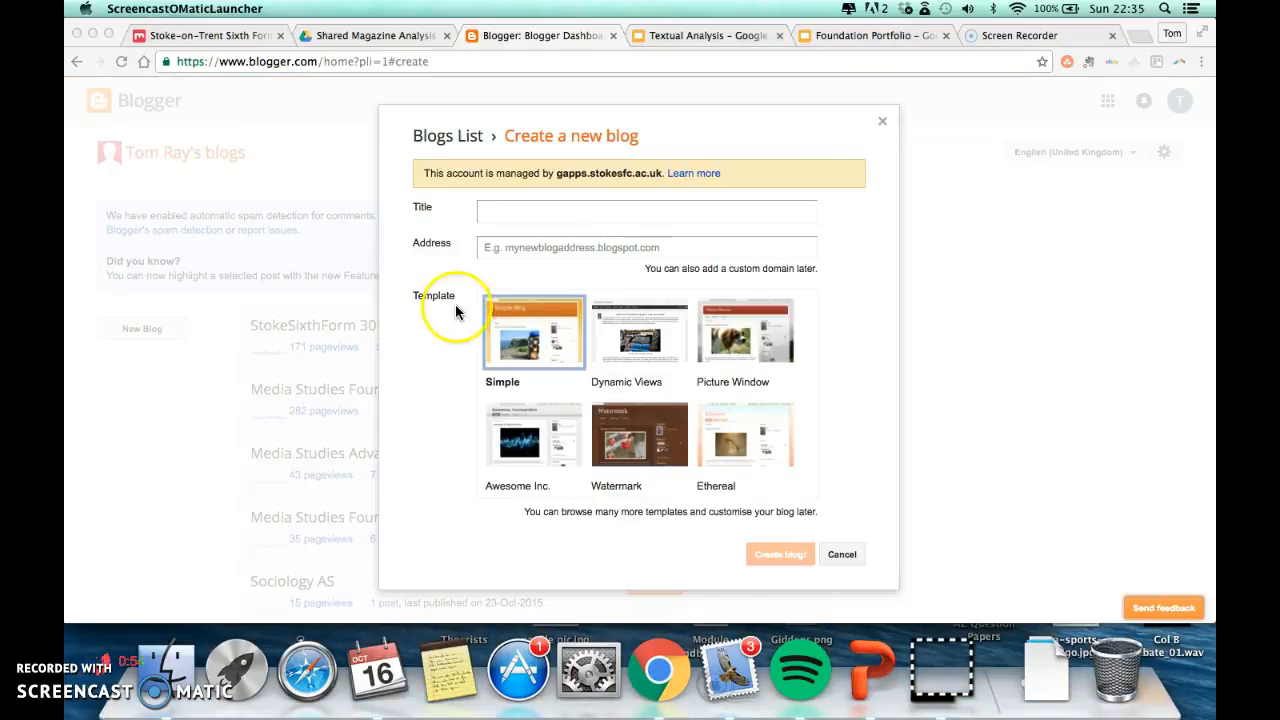
left_click(535, 213)
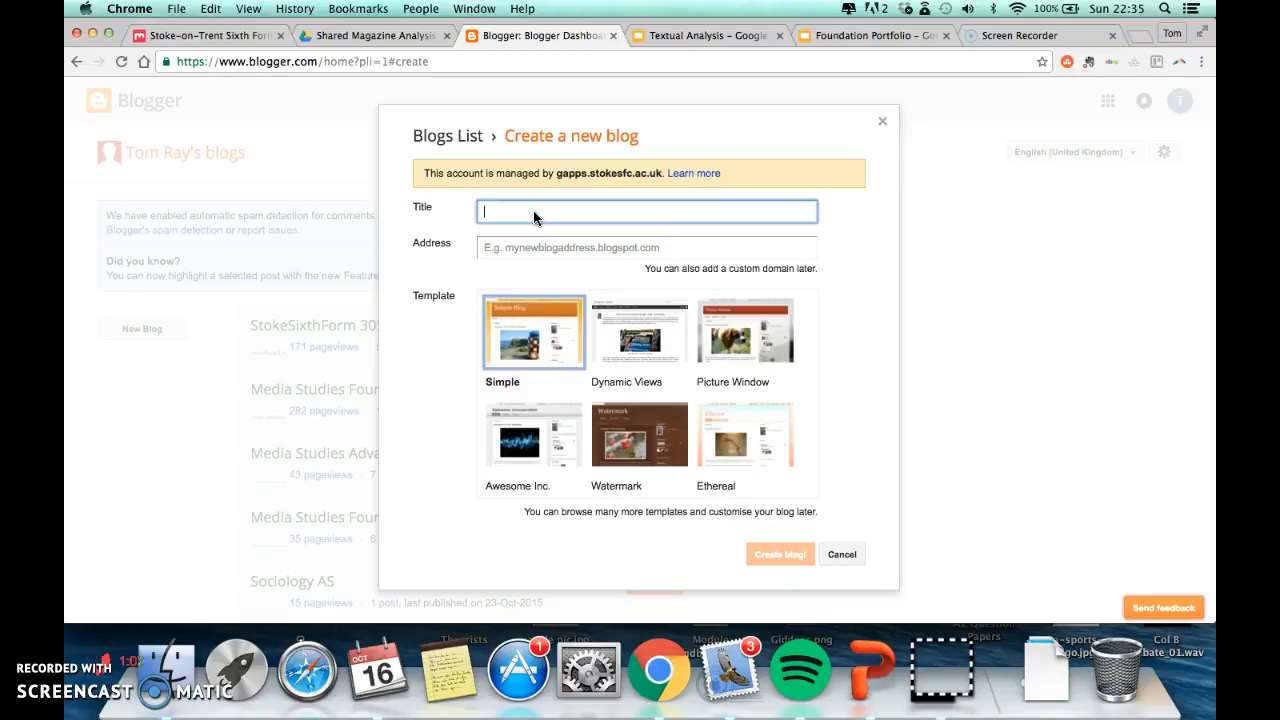
type("AS Media Studies: Foundation Portfolio")
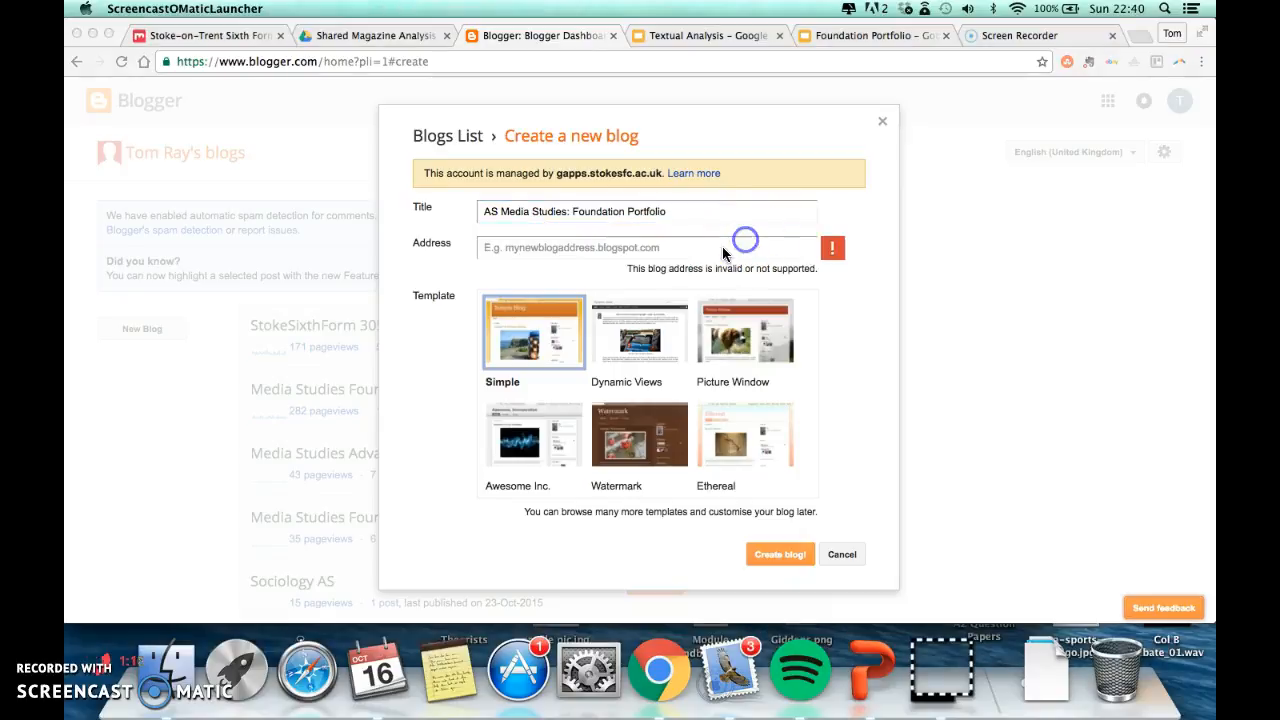
- Set the blogspot.com address to the owner's first name and initial followed by "foundationportfolio", and create the blog with the Simple template
left_click(701, 247)
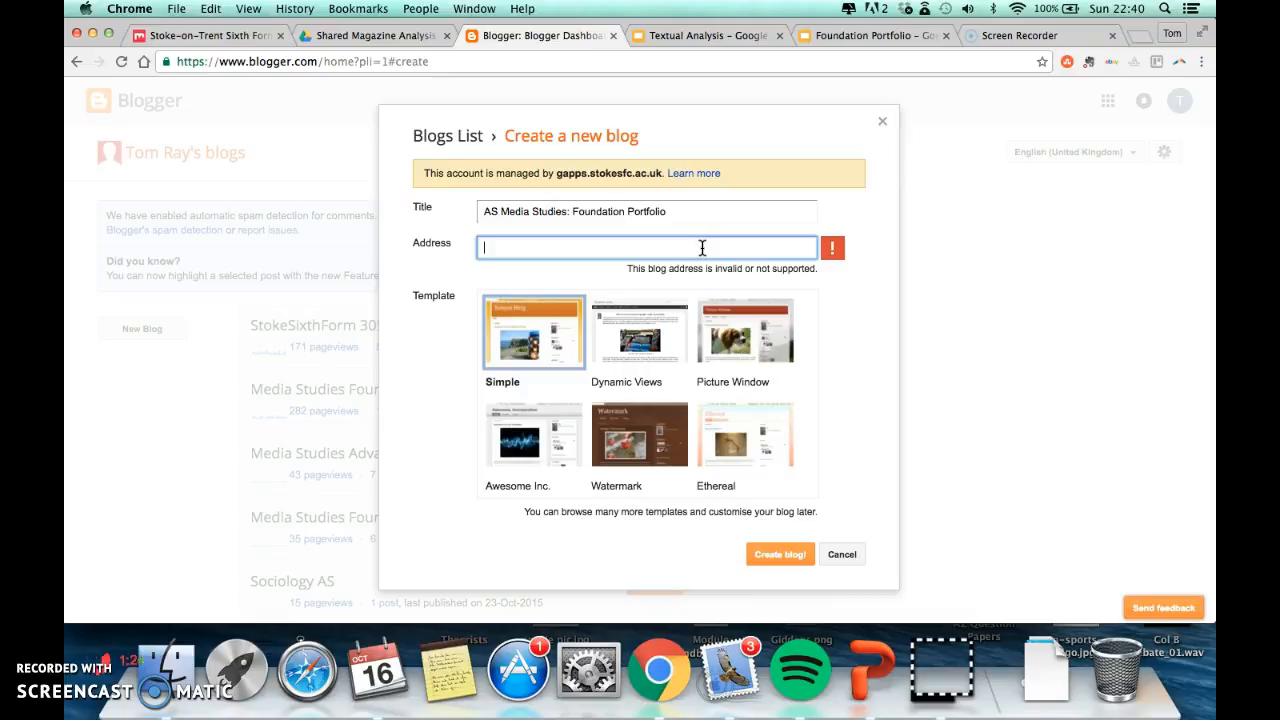
type("tomr")
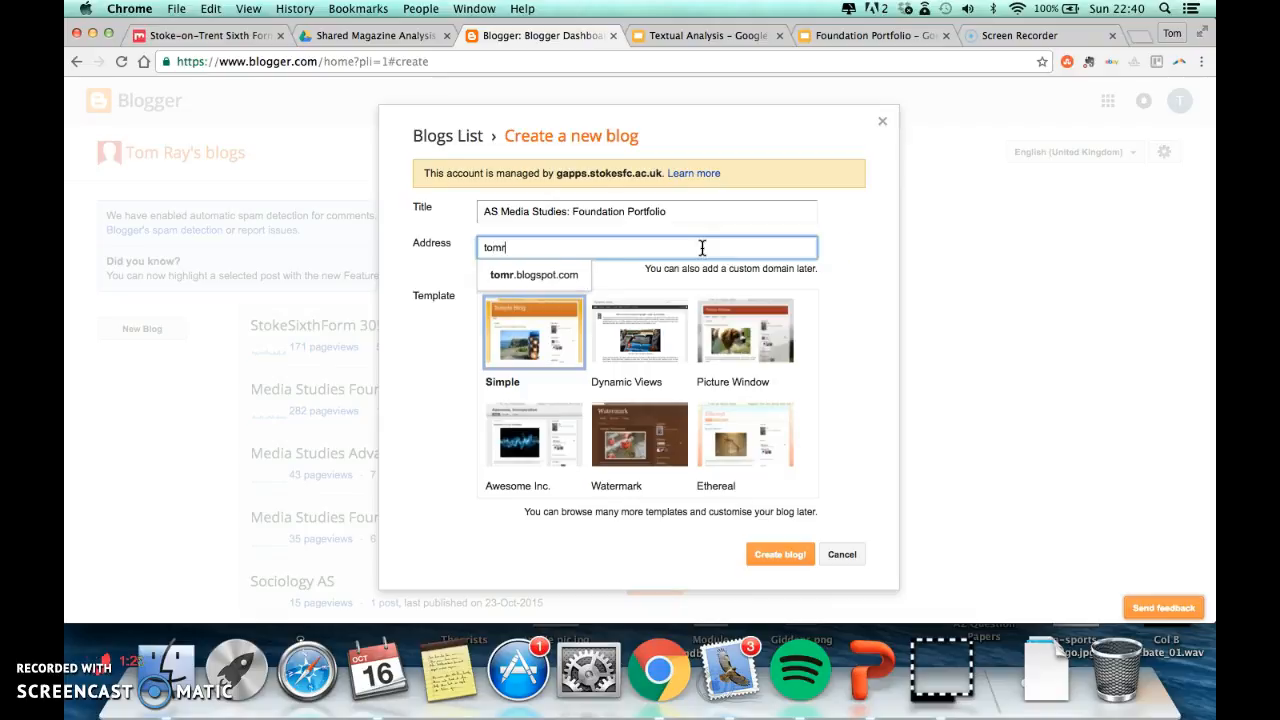
type("found")
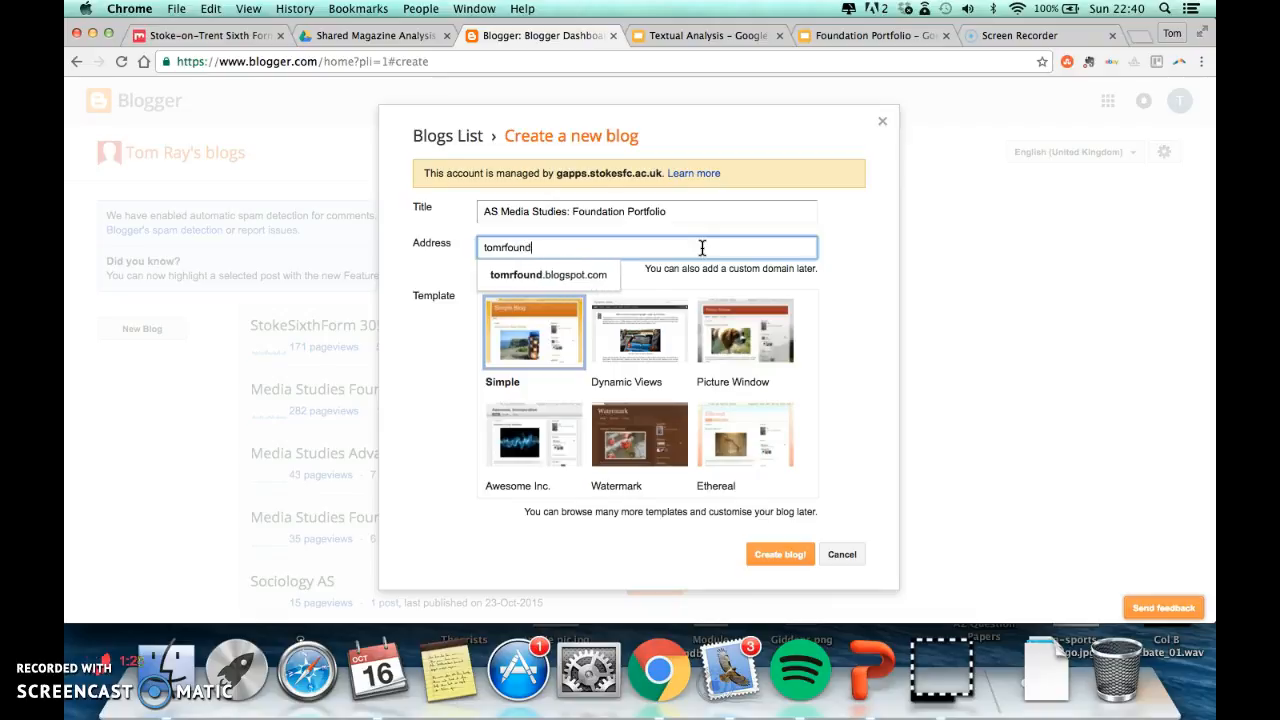
type("ationport")
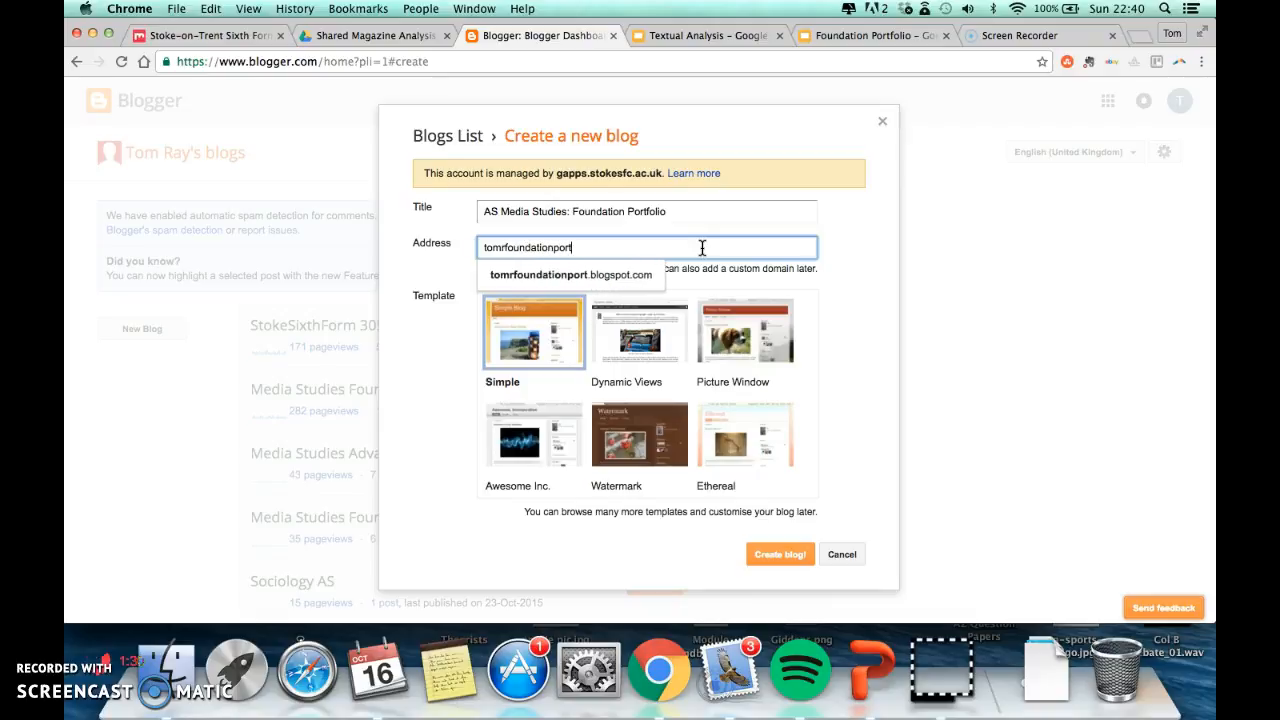
type("folio")
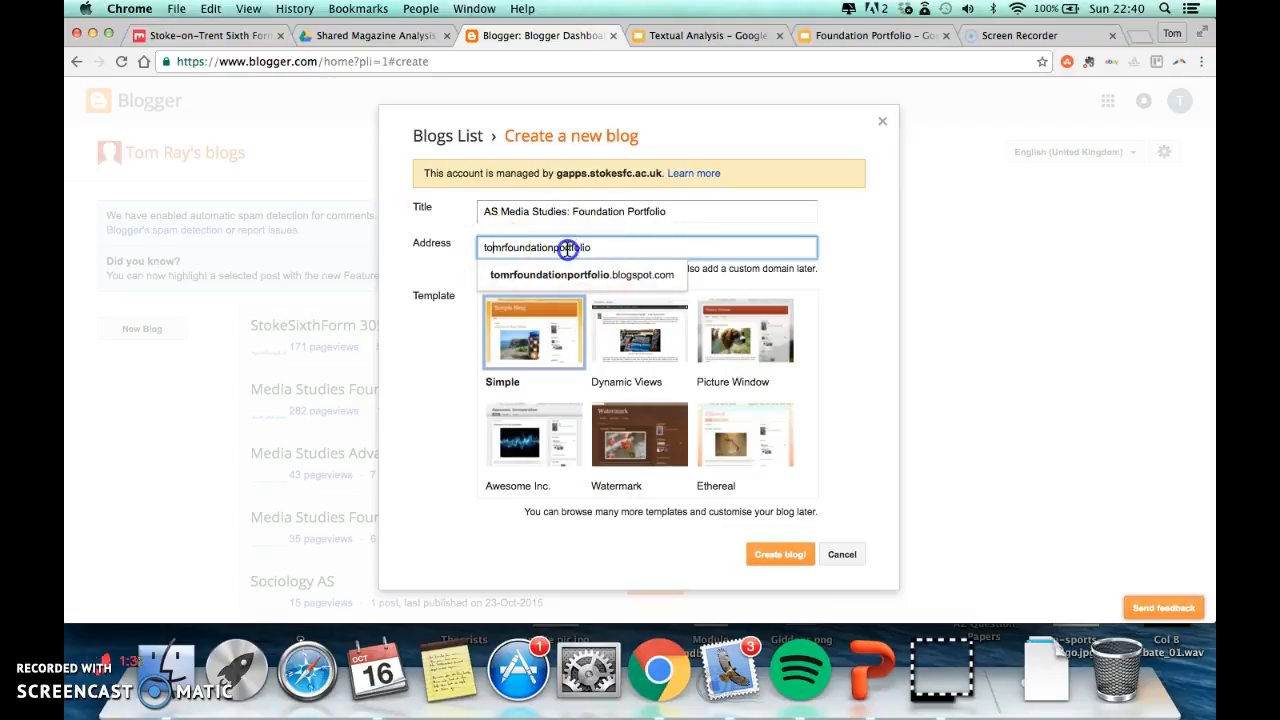
left_click(611, 249)
left_click(670, 274)
left_click(640, 246)
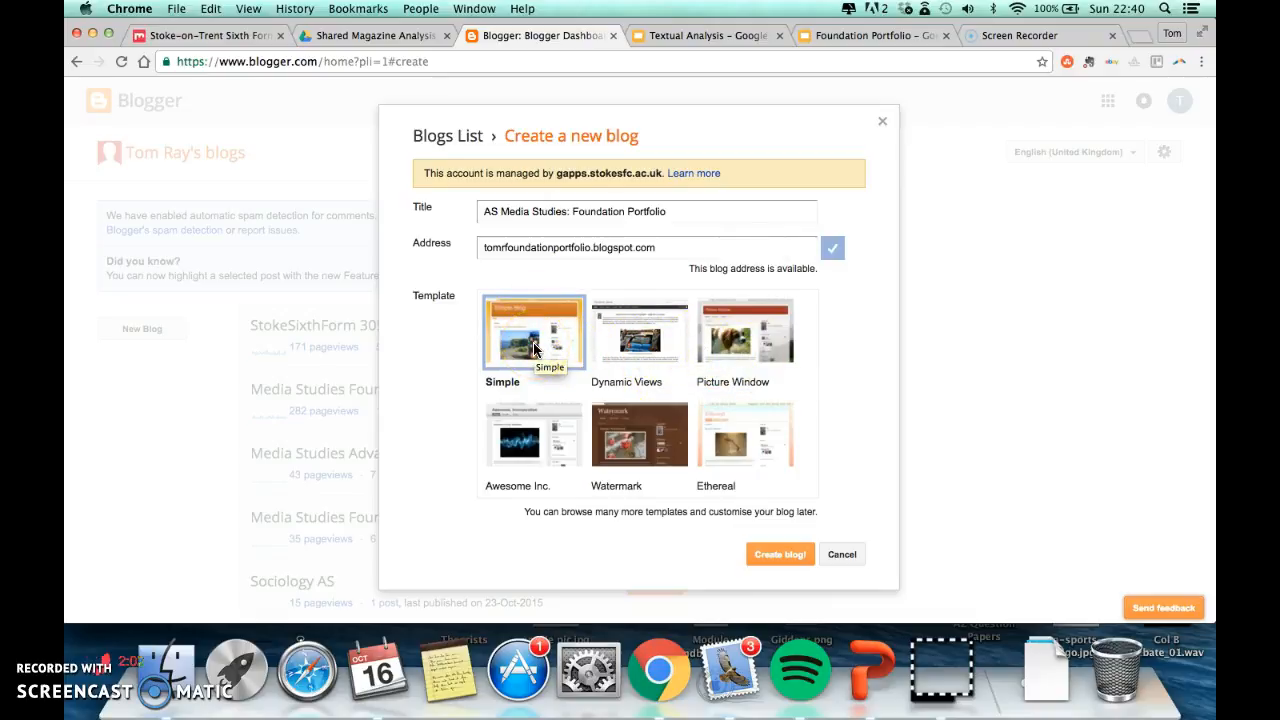
left_click(777, 556)
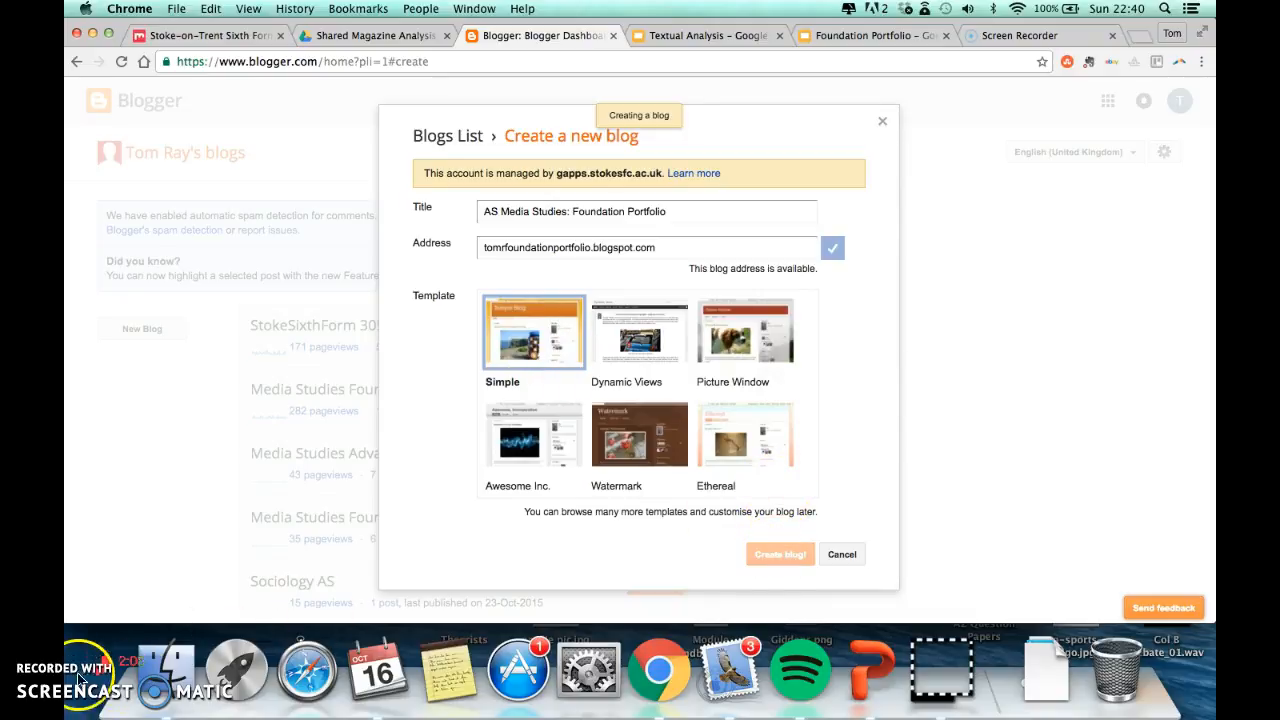
left_click(88, 673)
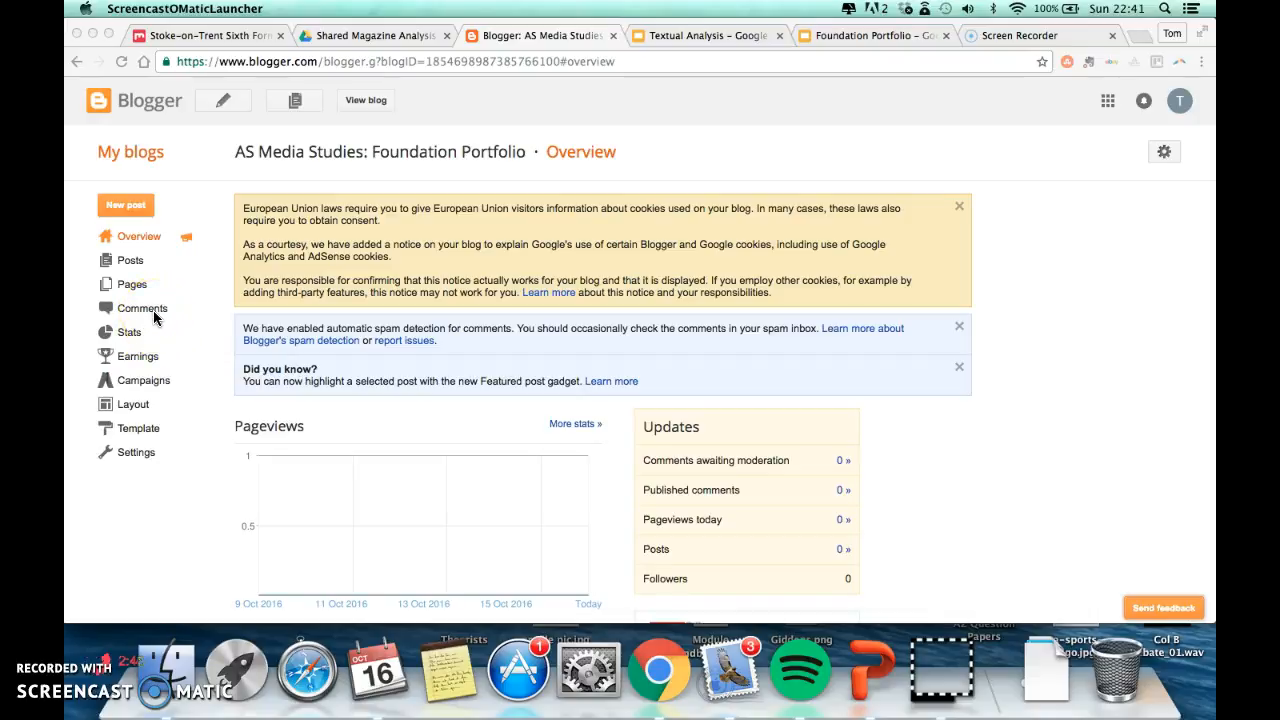
- Start a new post titled "Introduction To My Foundation Portfolio"
left_click(128, 210)
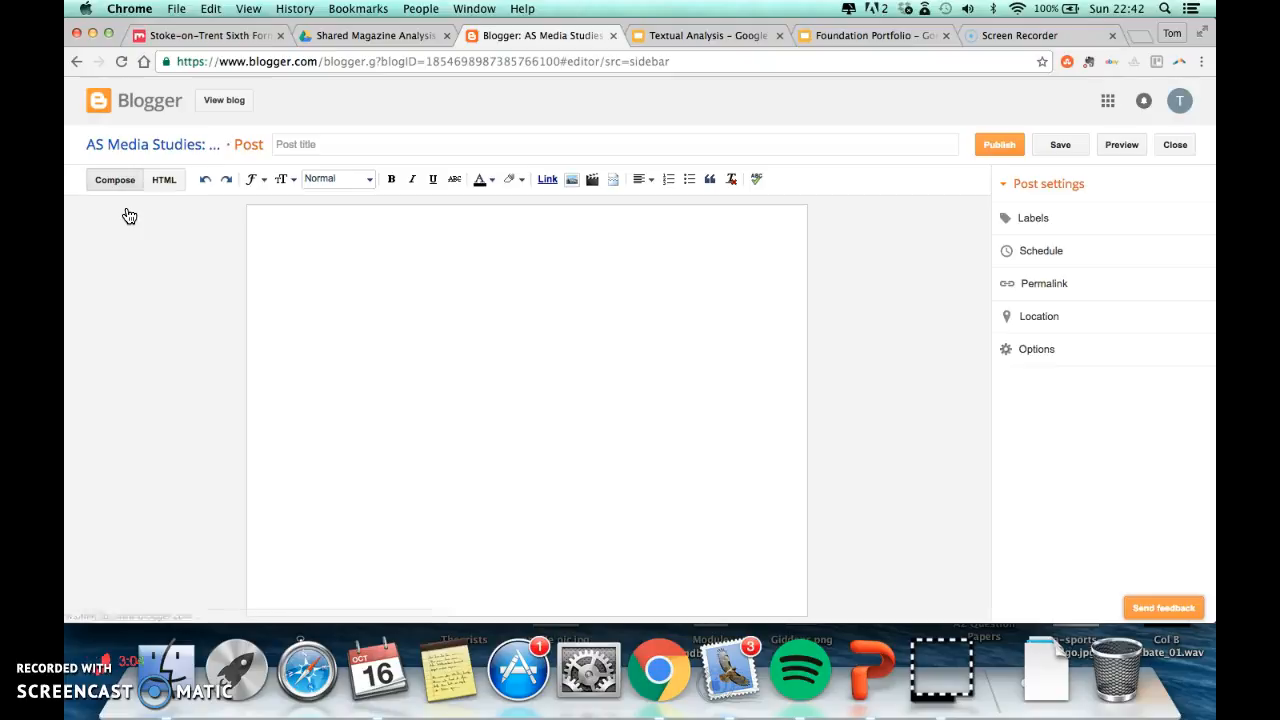
left_click(416, 146)
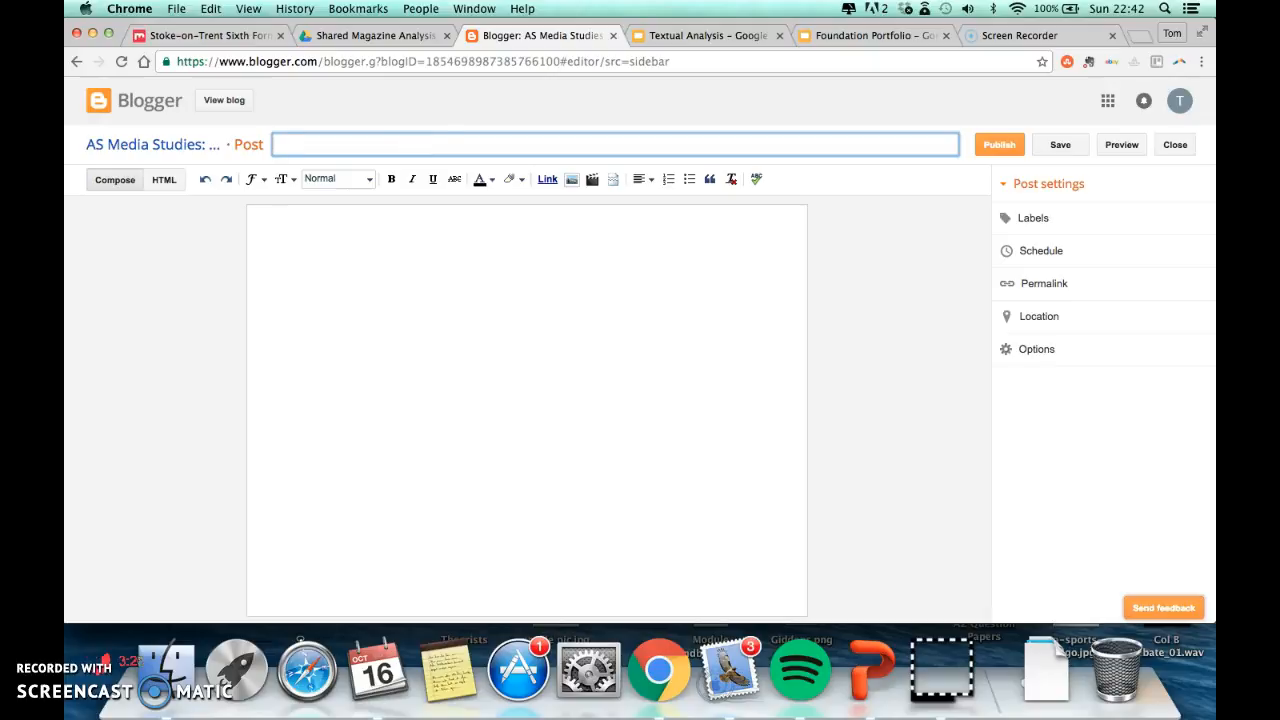
type("Introduction to")
type("my Foundation Portfolio")
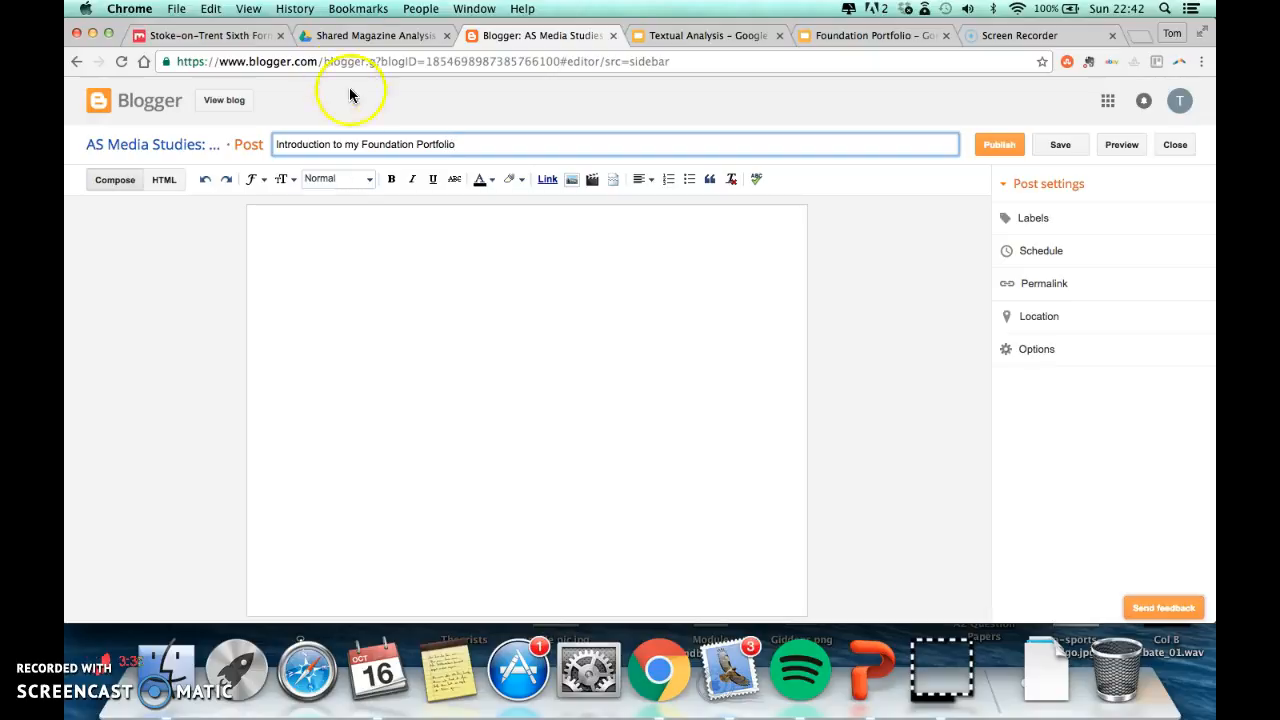
left_click(337, 144)
key("BackSpace")
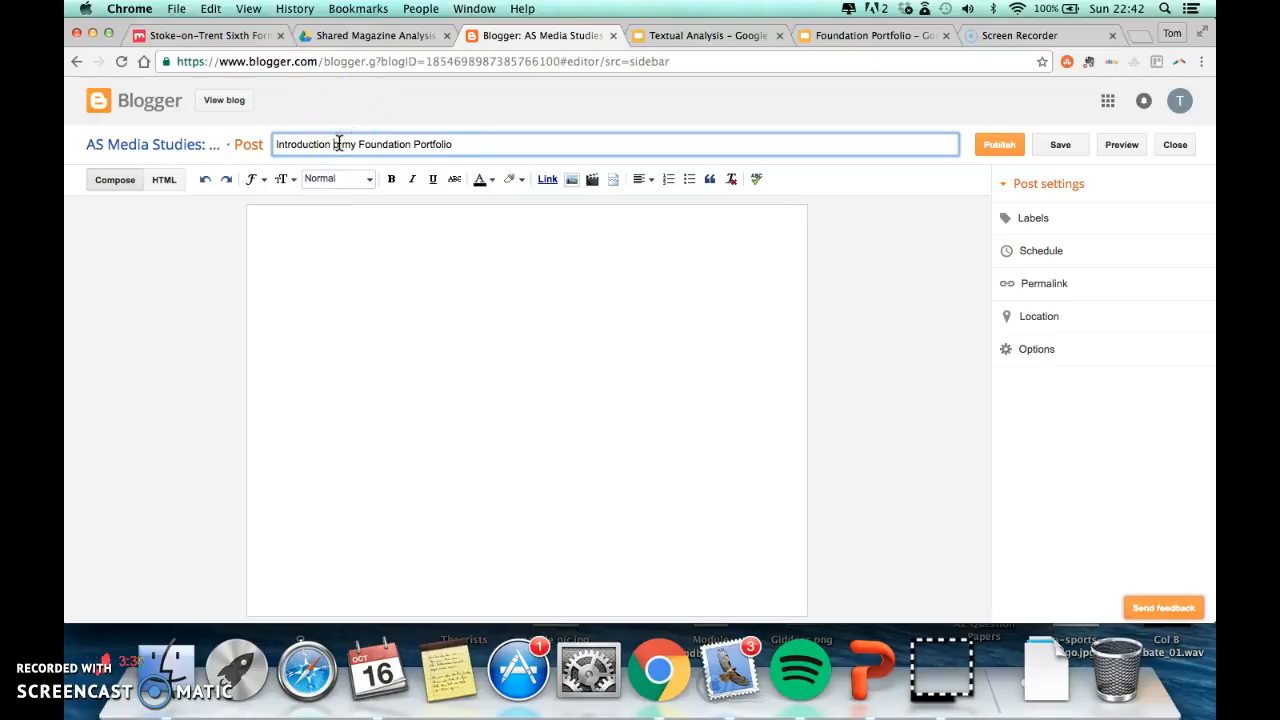
type("T")
key("BackSpace")
type("M")
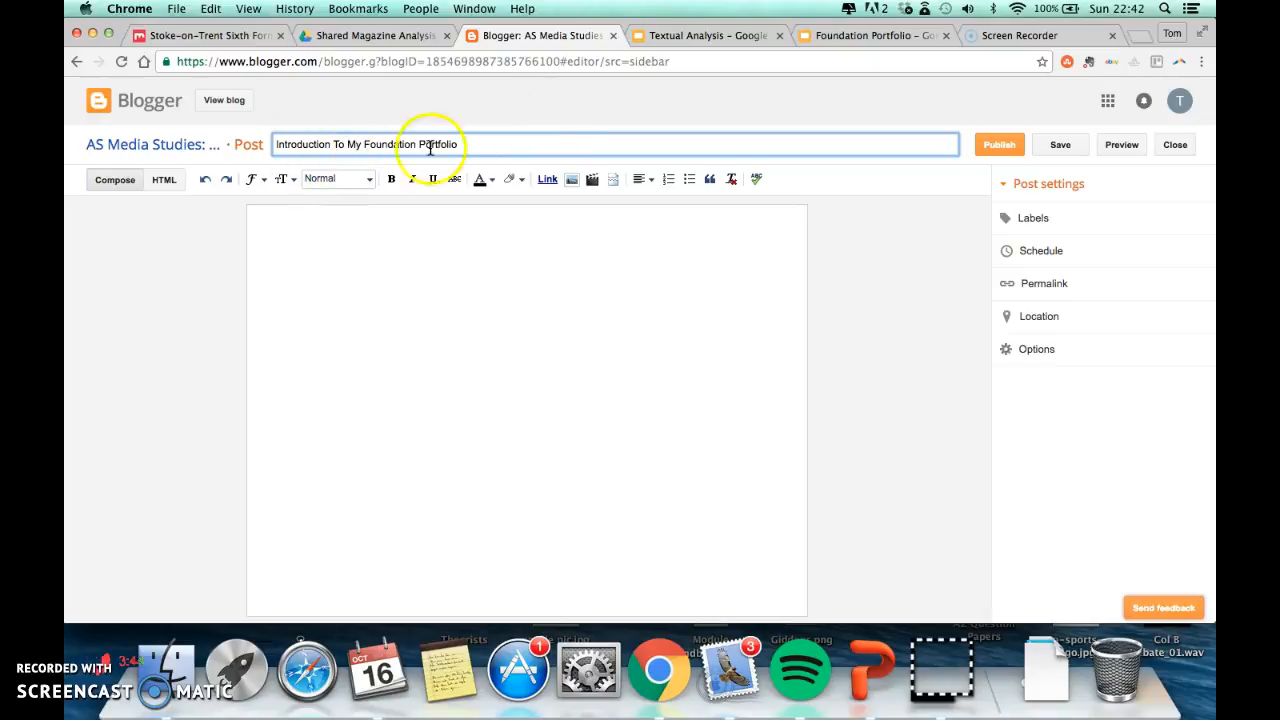
- Write "This is my first post for my coursework" in the post body
left_click(369, 234)
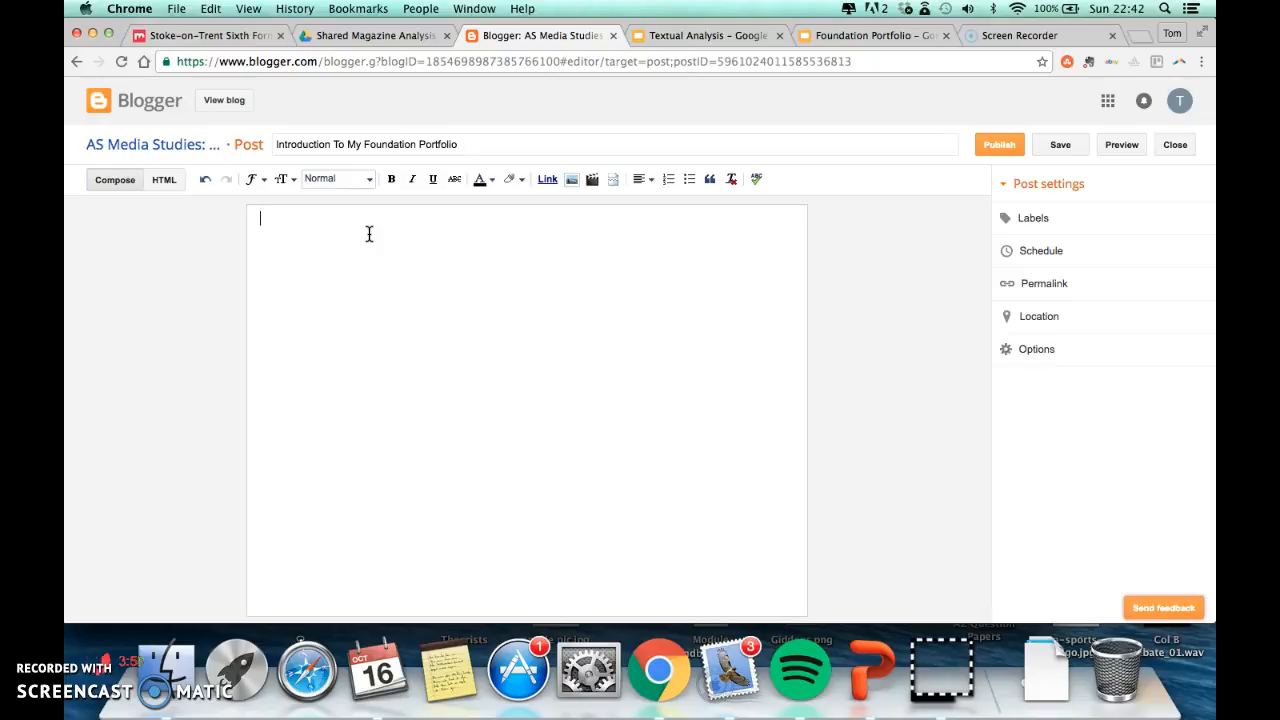
type("is is")
type("eowrk")
left_click(446, 214)
left_click(443, 220)
key("BackSpace")
key("Right")
type("o")
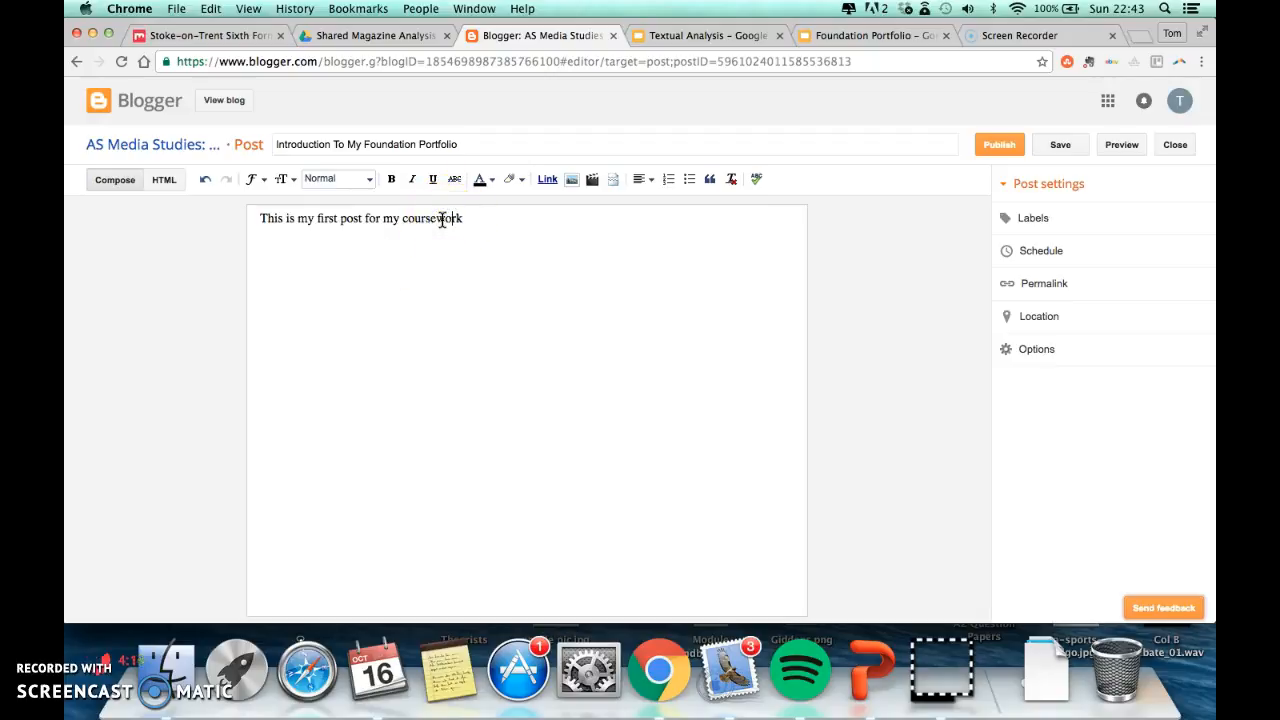
- Format the whole body sentence with the Heading style, without italics
left_click_drag(486, 220, 238, 218)
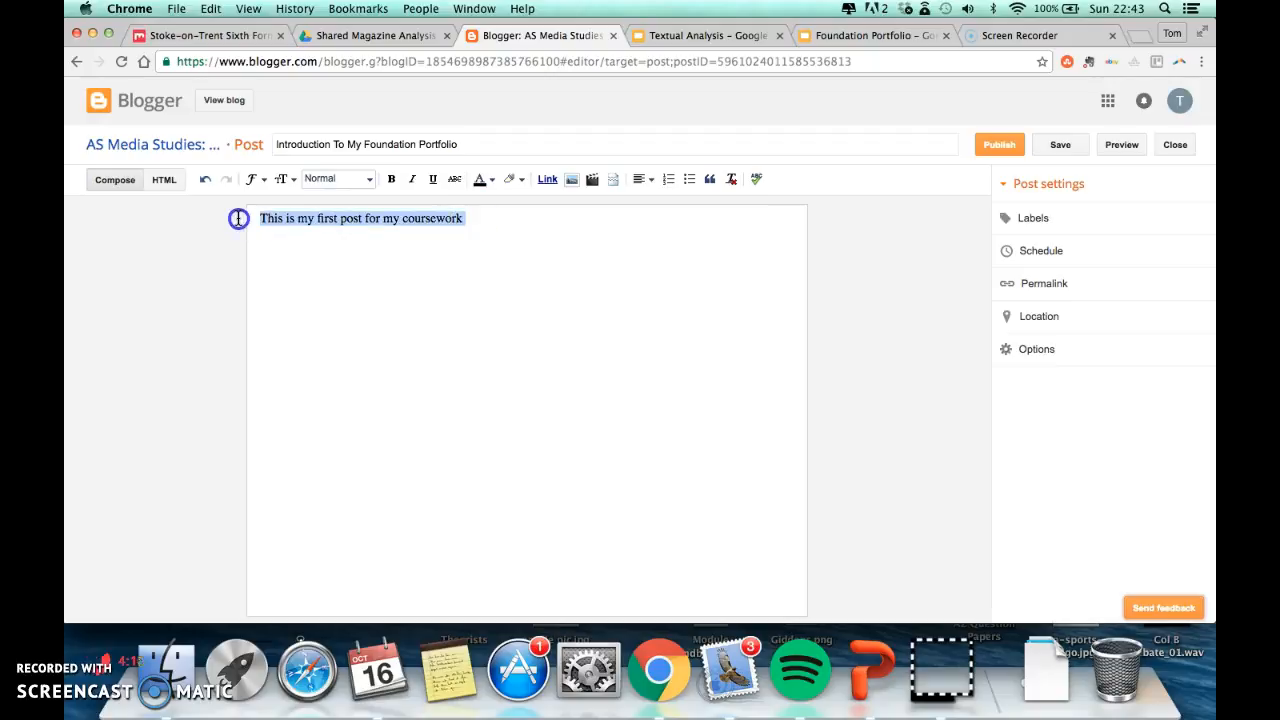
left_click(368, 179)
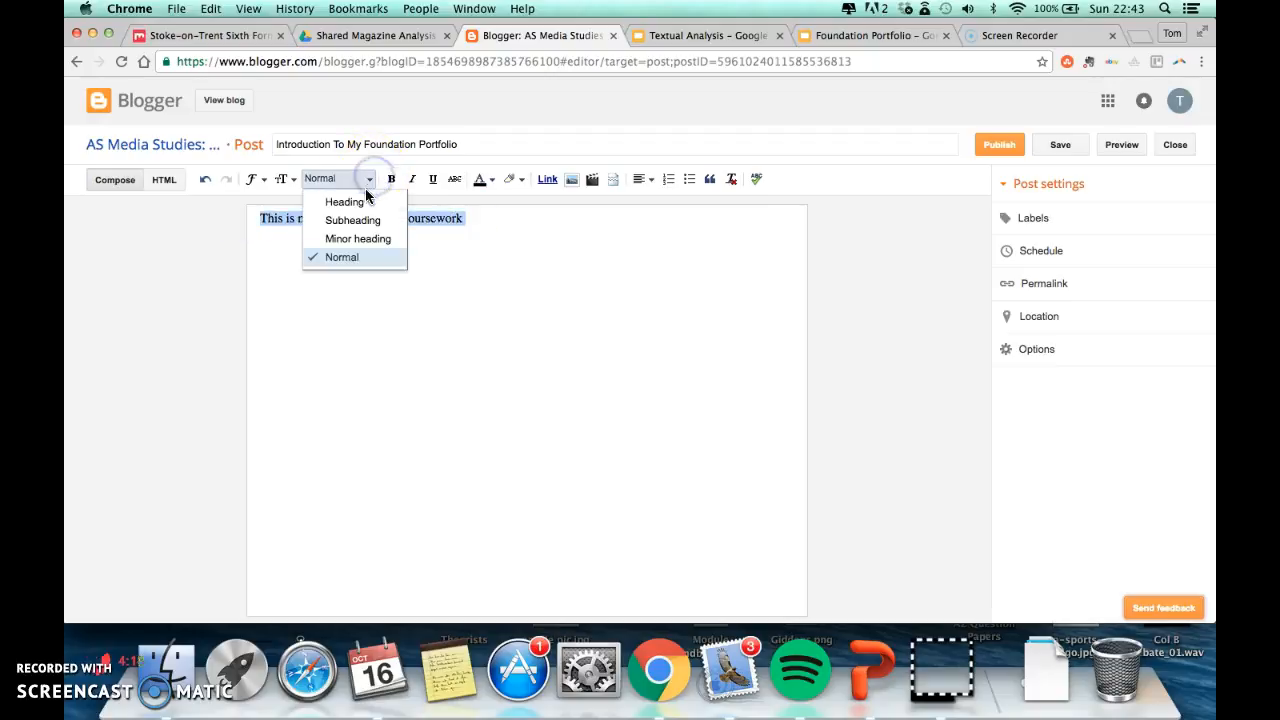
left_click(355, 201)
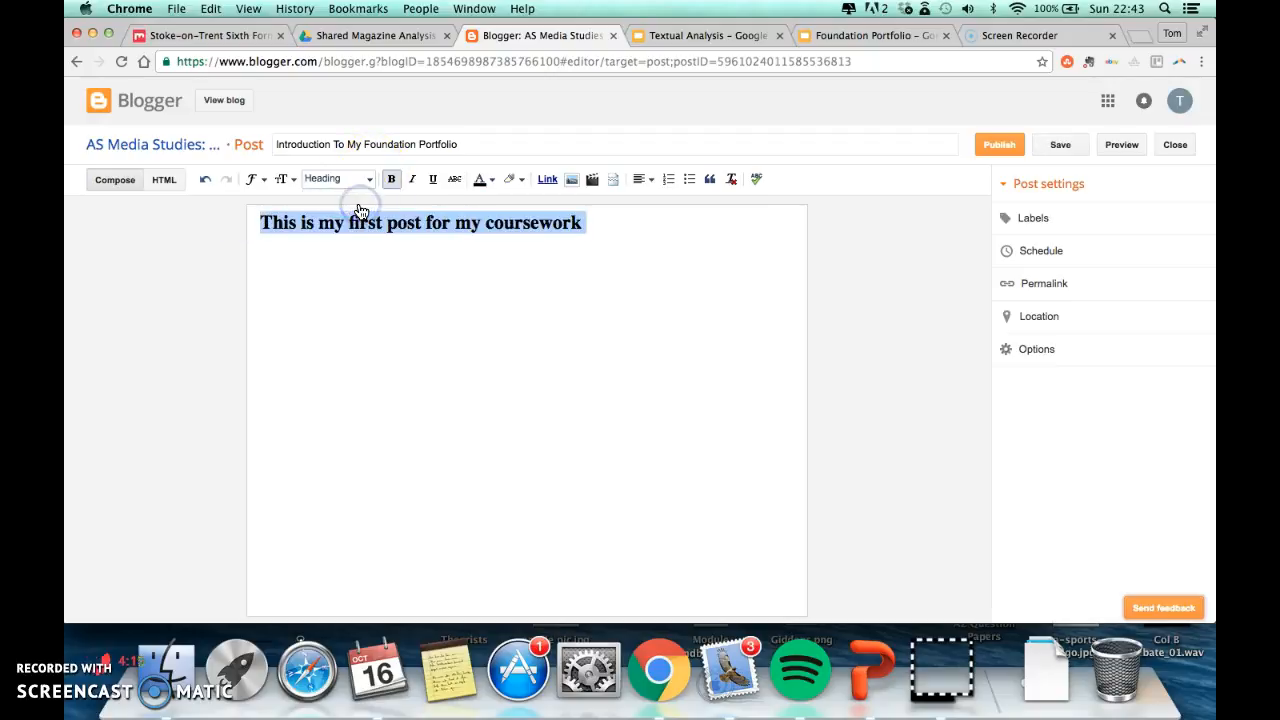
left_click(409, 181)
left_click(409, 181)
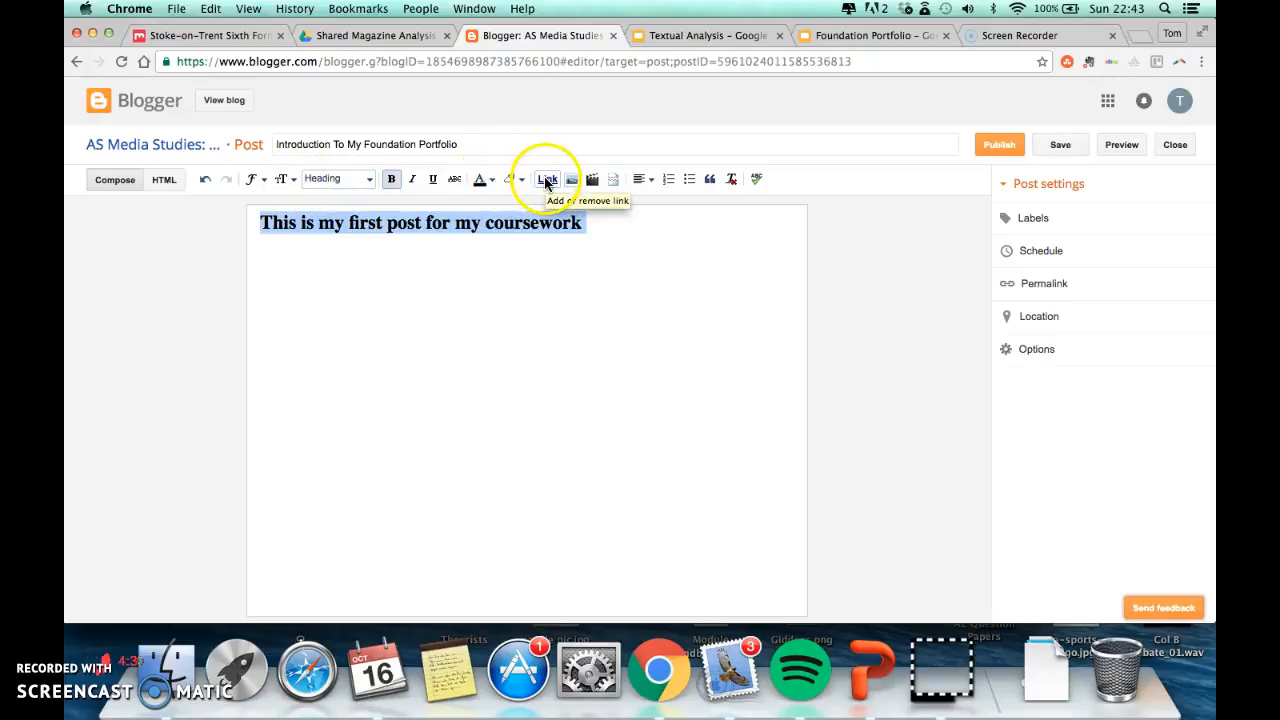
left_click(543, 250)
double_click(535, 226)
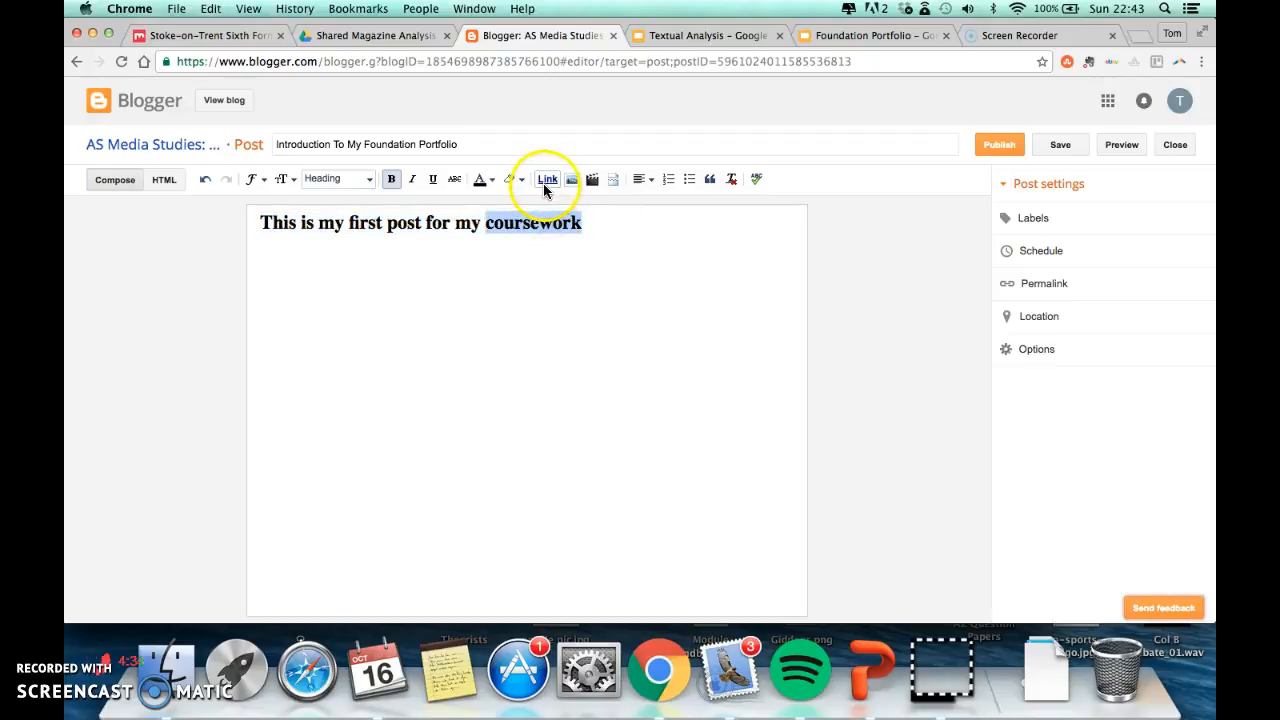
left_click(546, 182)
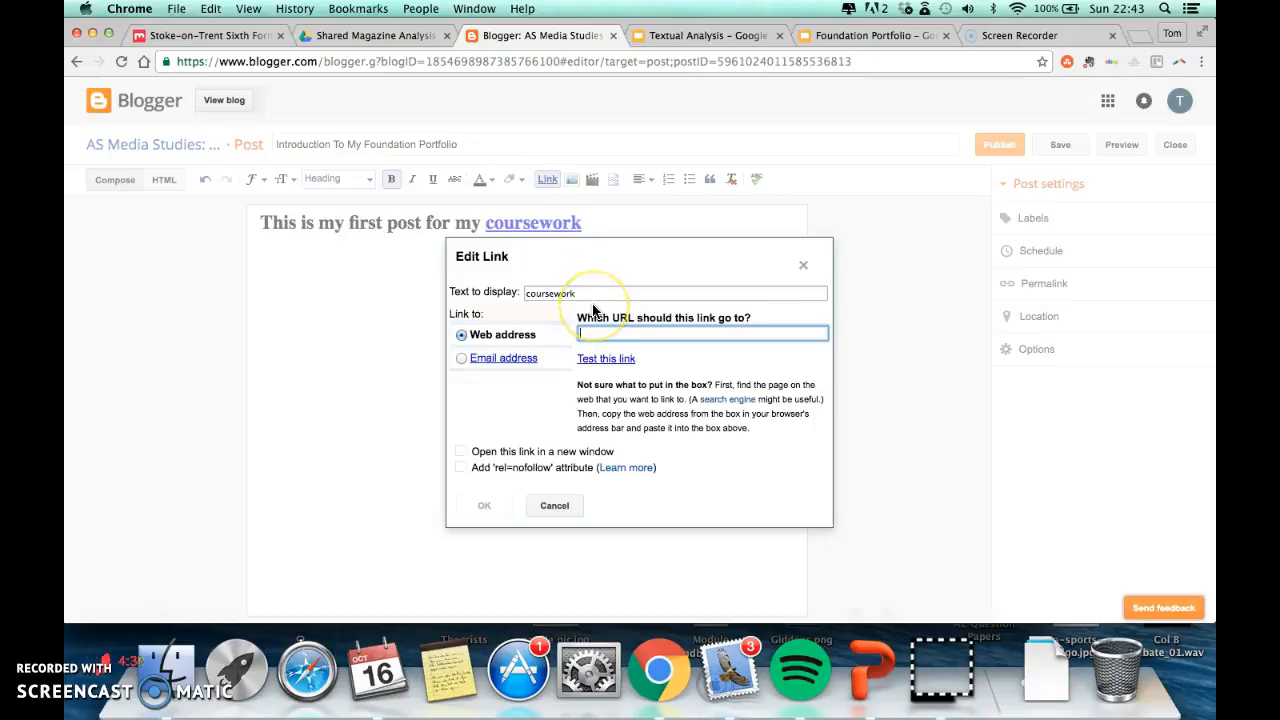
type("www")
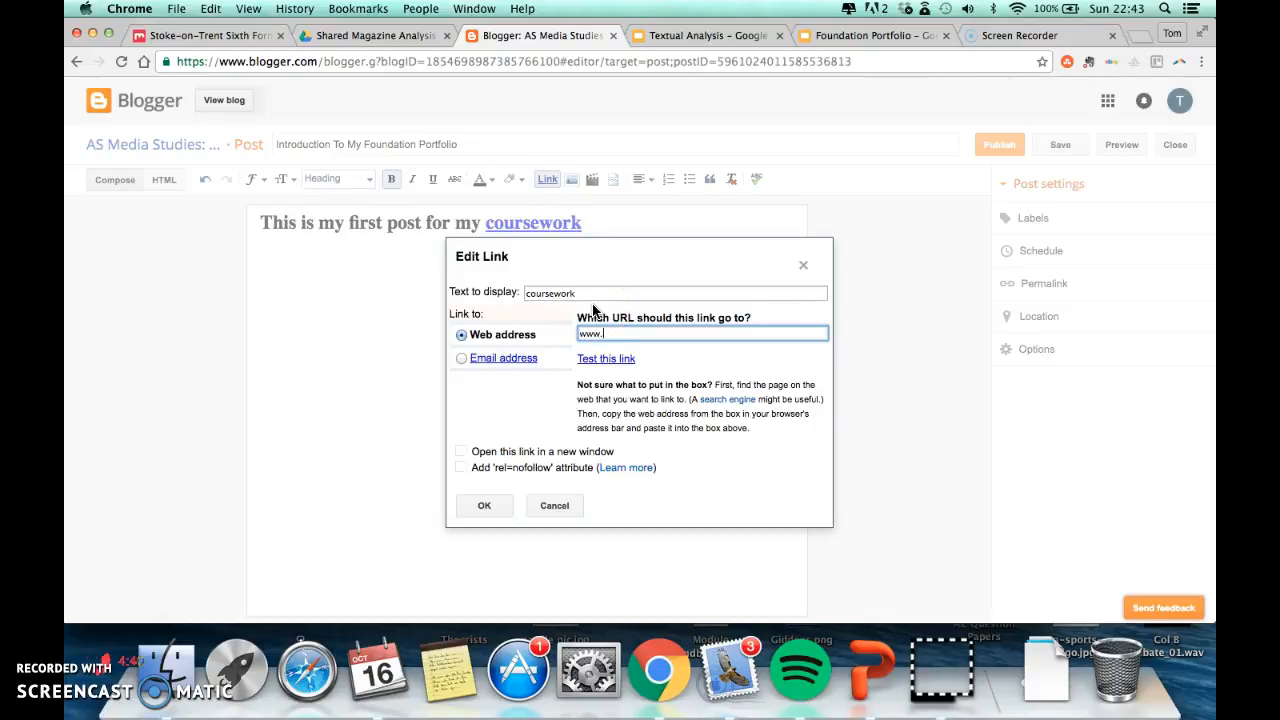
type(".youtube.com")
left_click(483, 506)
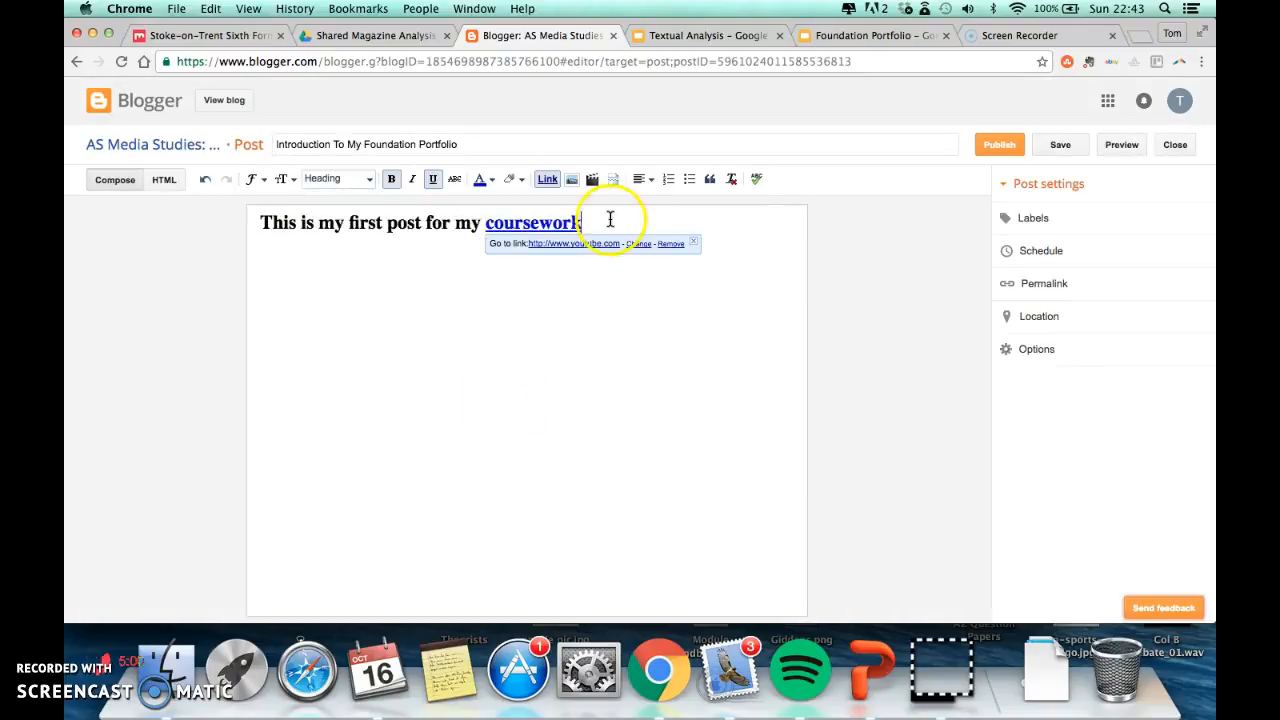
left_click(562, 292)
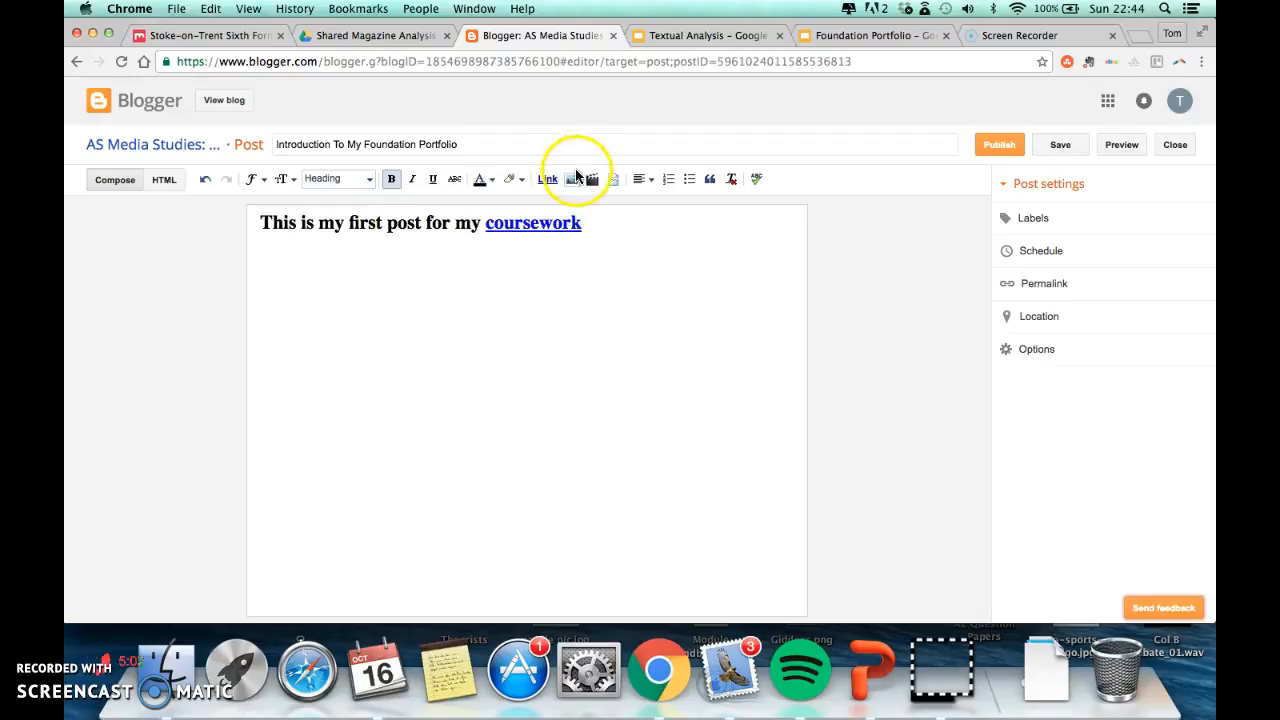
key("Return")
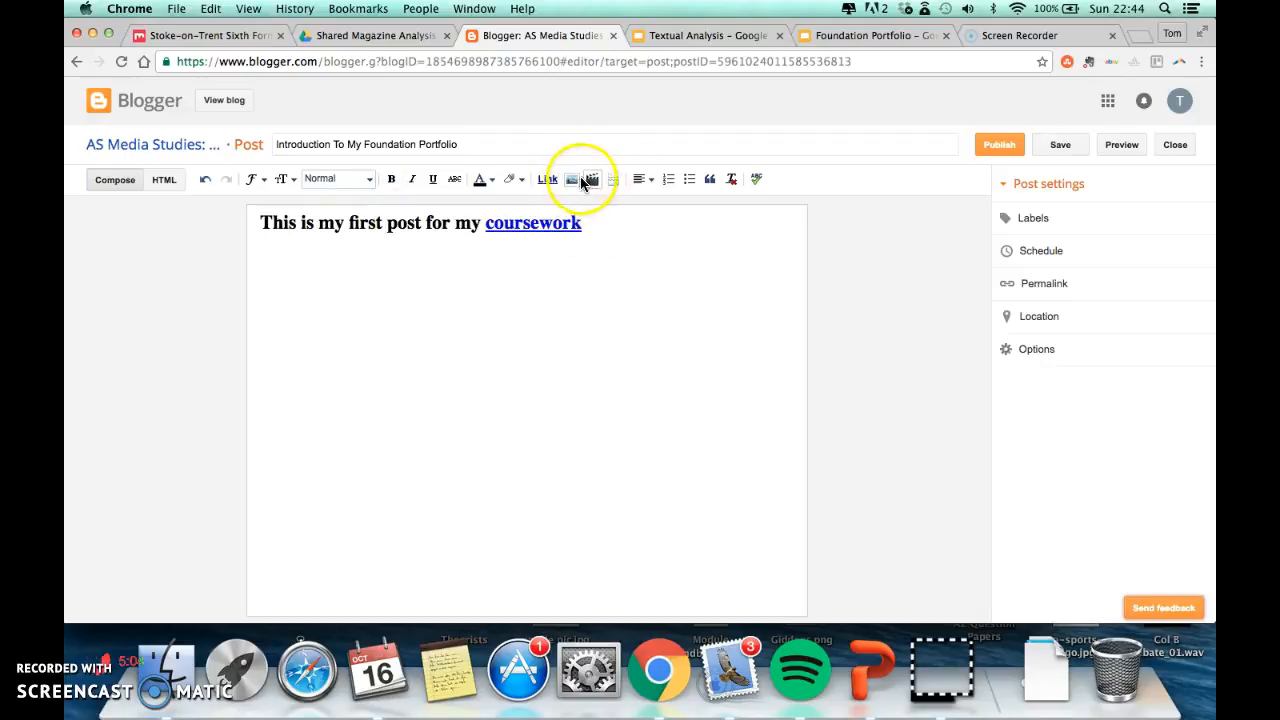
left_click(573, 180)
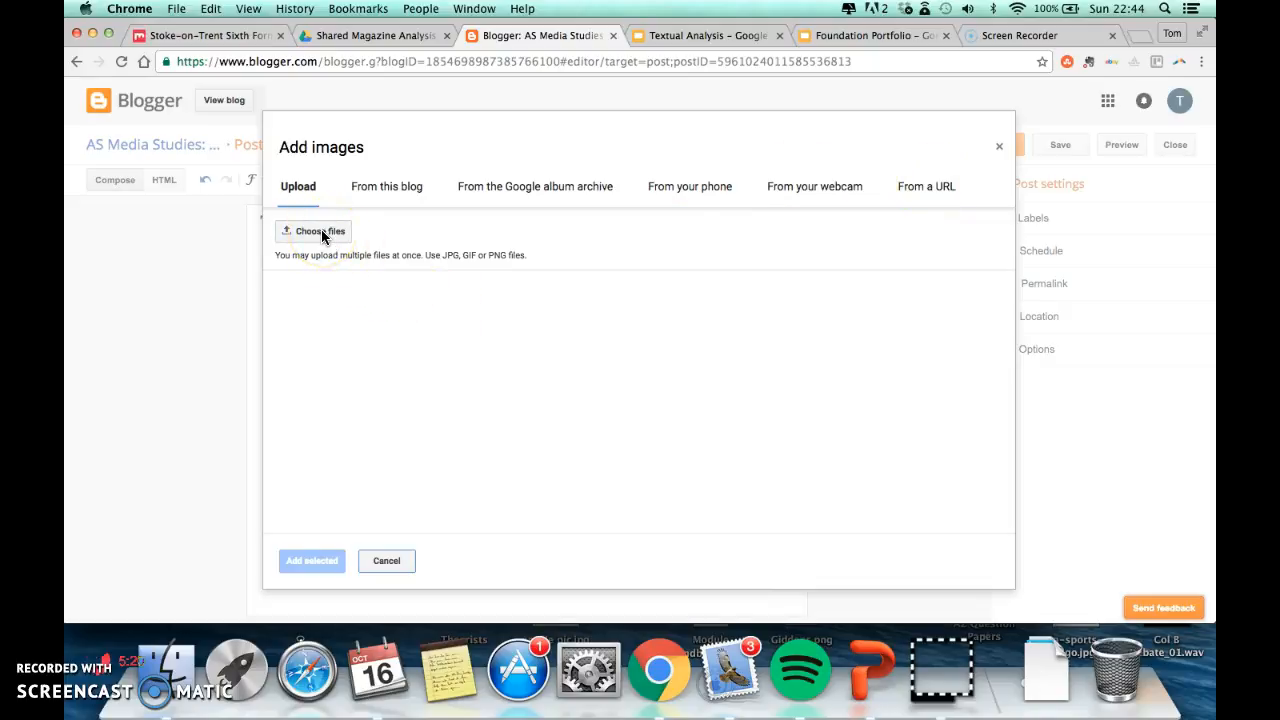
left_click(388, 561)
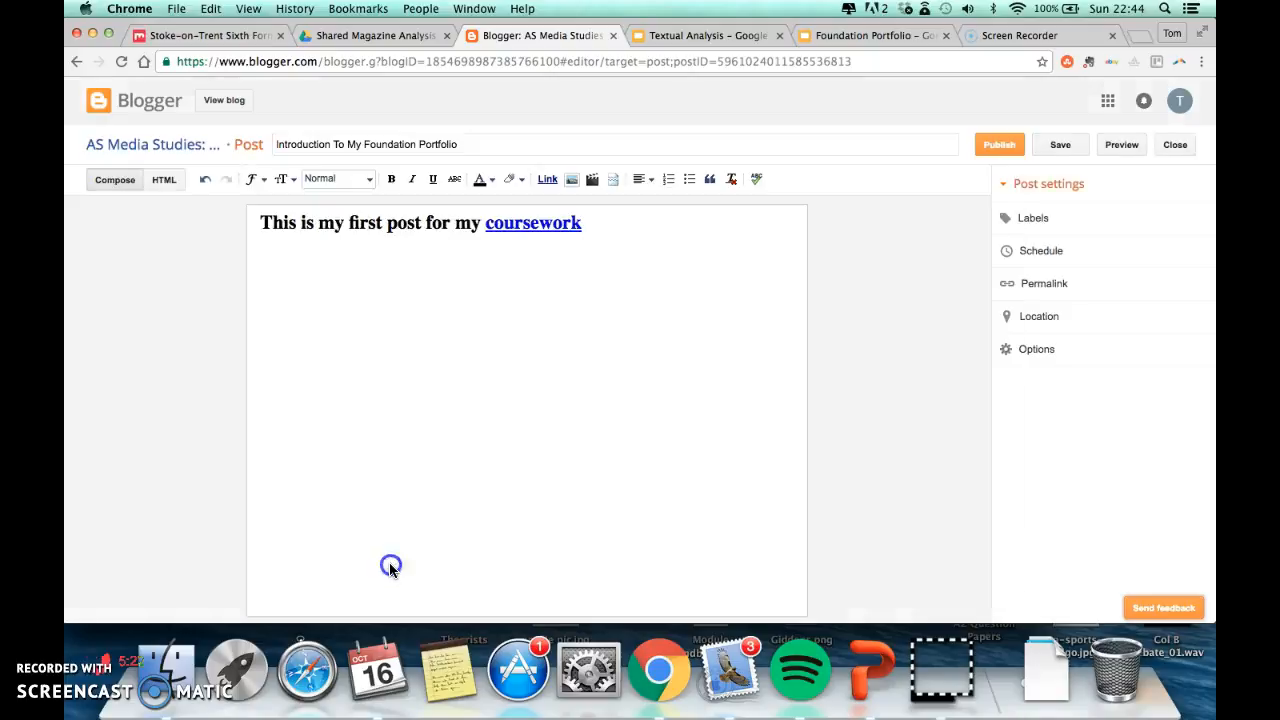
left_click(417, 329)
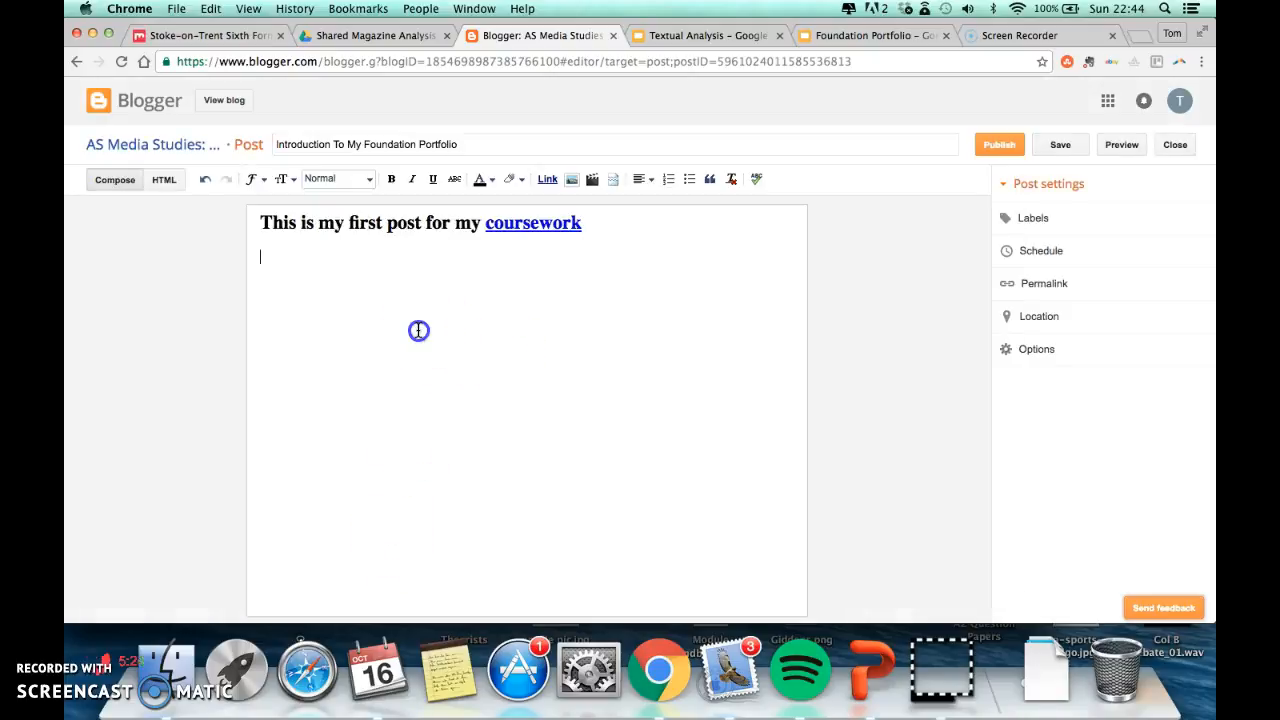
- Centre-align the heading sentence "This is my first post for my coursework" in the post body
left_click(615, 179)
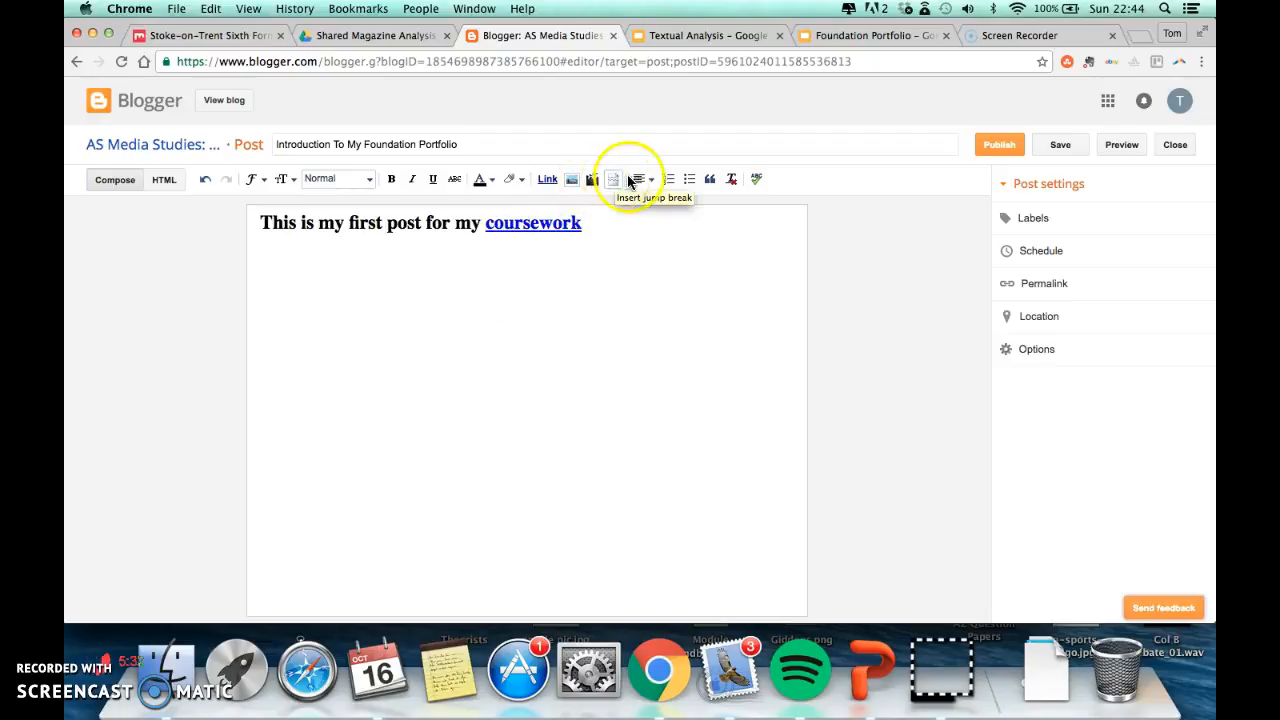
left_click(638, 181)
left_click(657, 212)
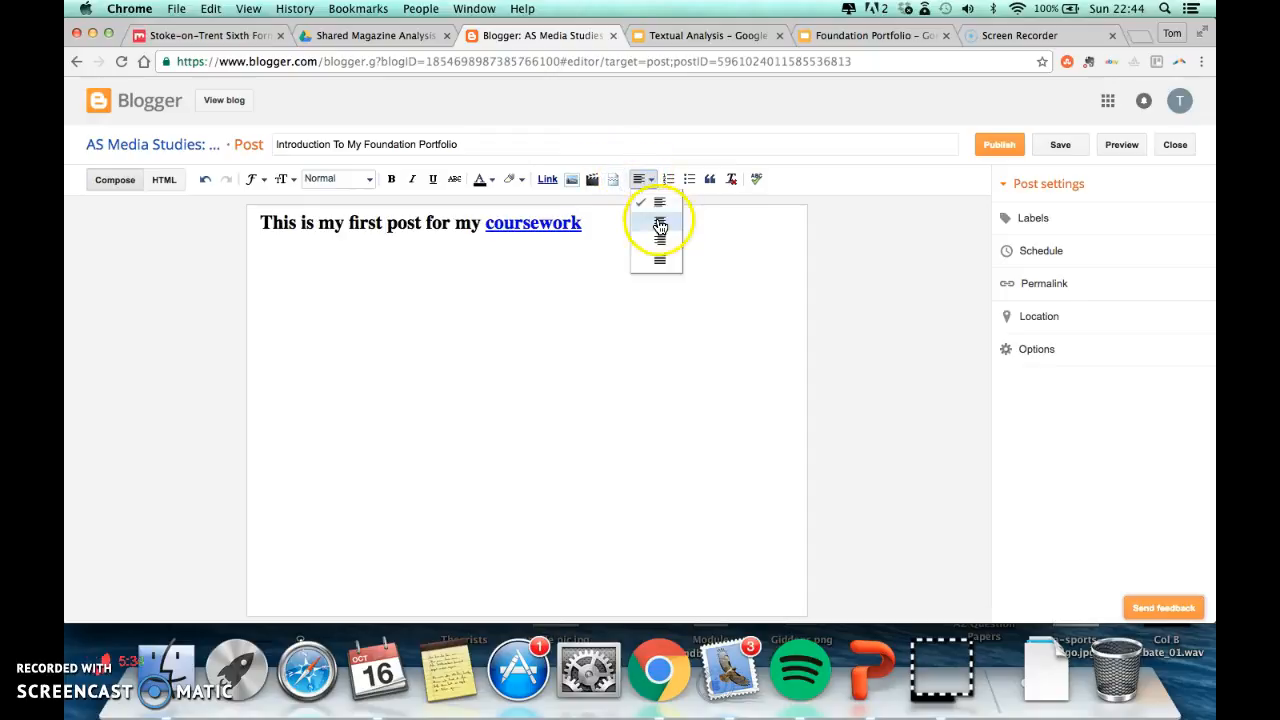
left_click(407, 243)
left_click(407, 211)
left_click(638, 179)
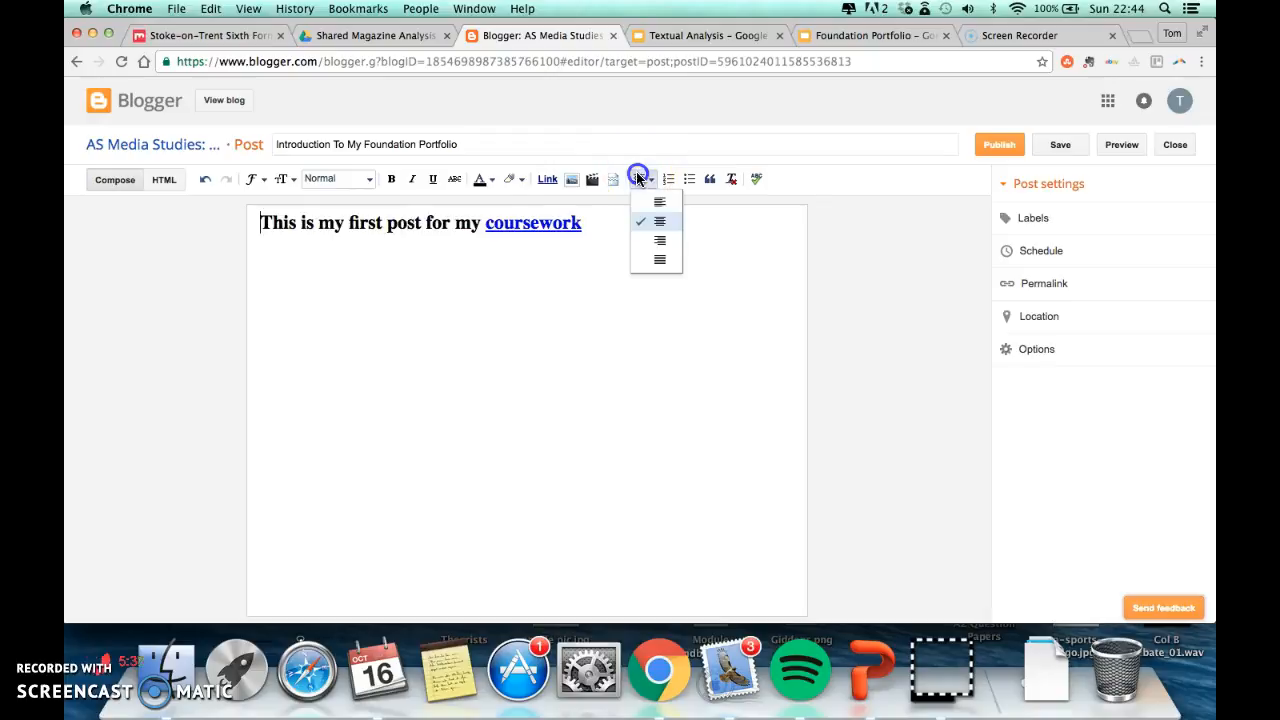
left_click(664, 216)
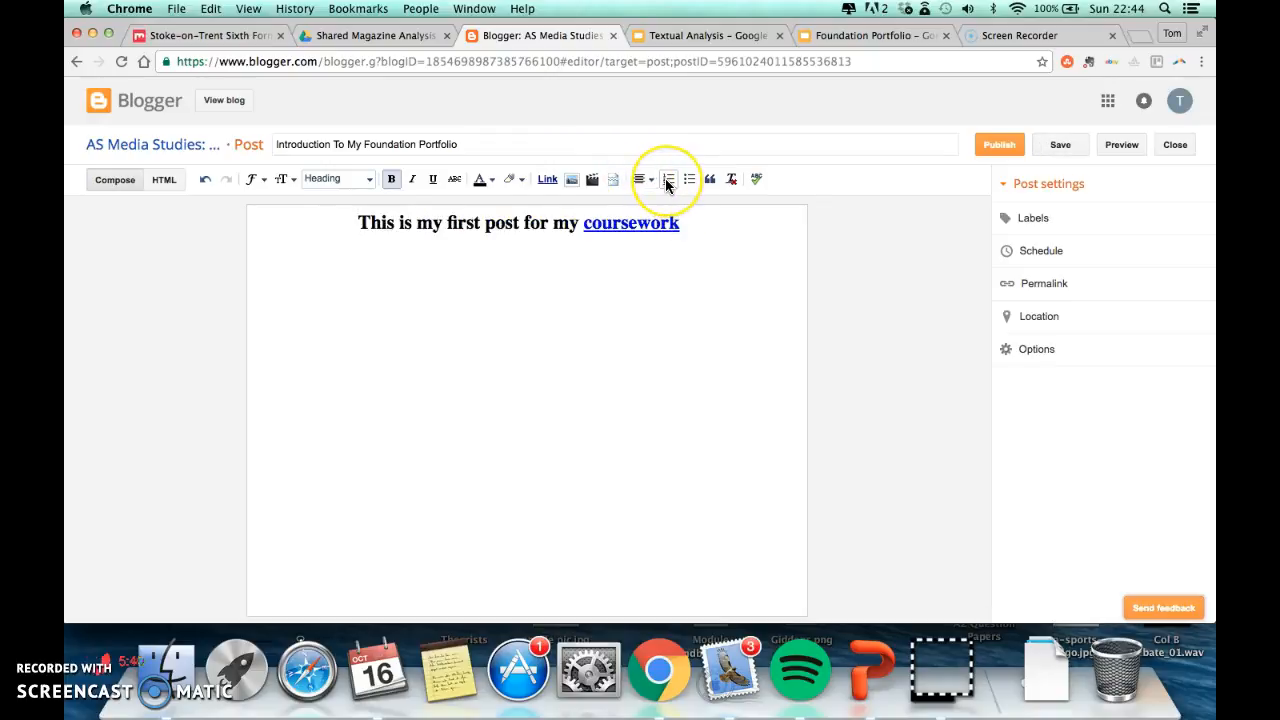
left_click(703, 181)
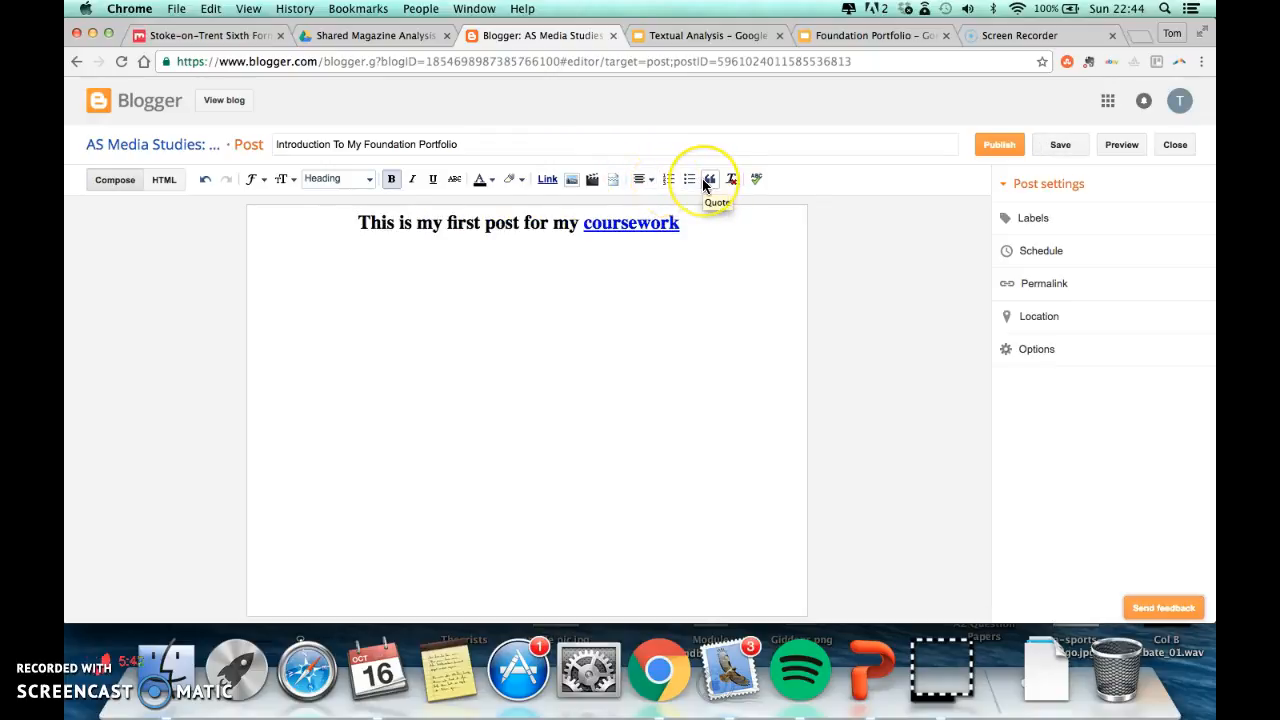
left_click(728, 180)
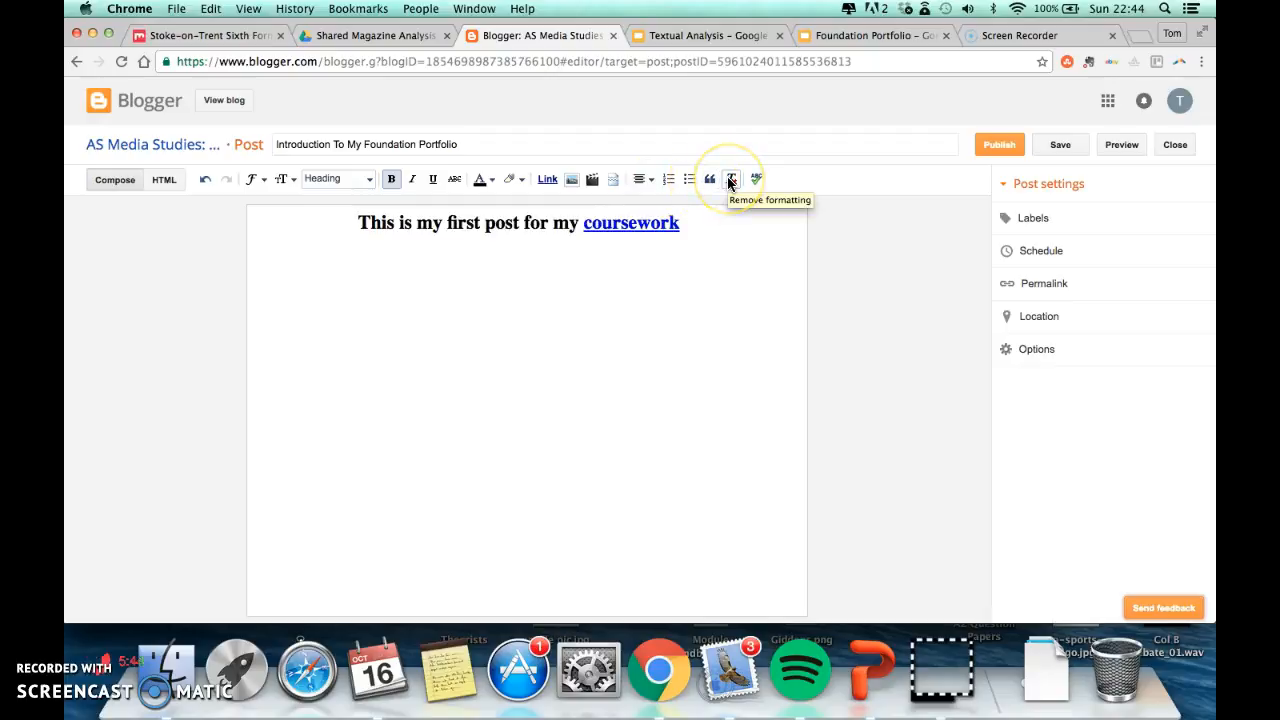
left_click(729, 182)
left_click(755, 181)
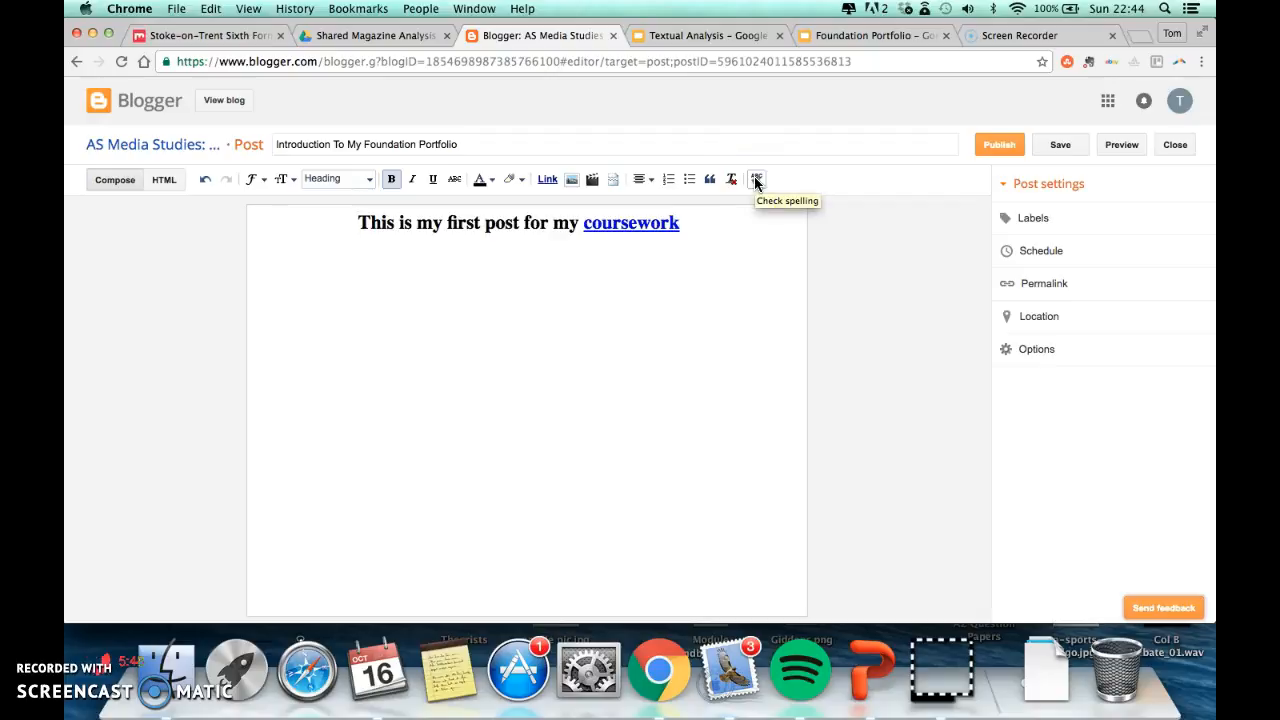
left_click(689, 277)
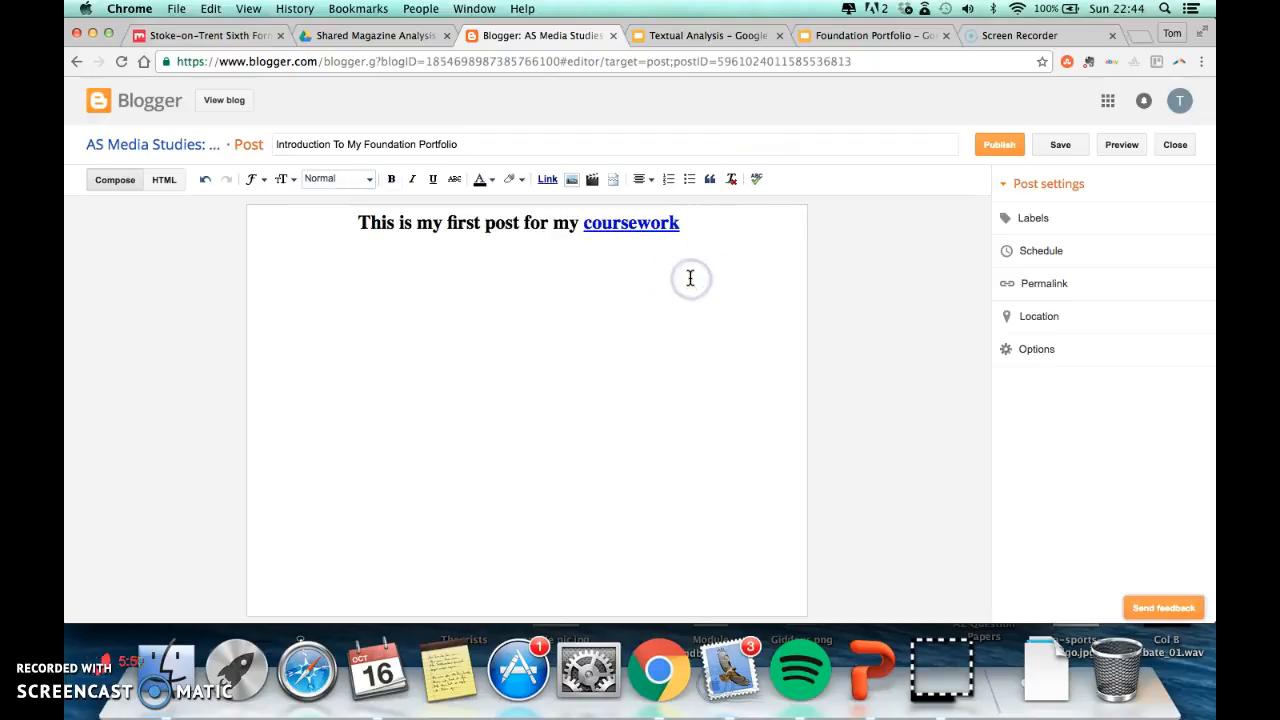
left_click(694, 233)
key("Return")
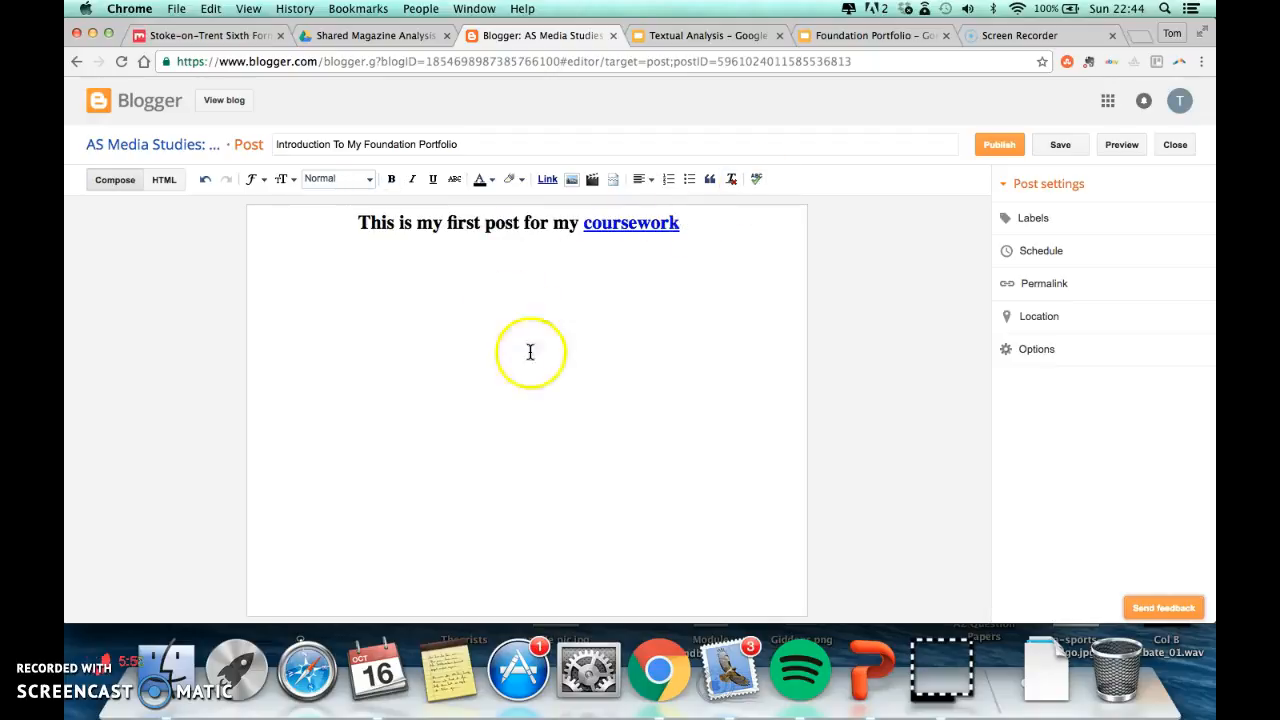
left_click(724, 320)
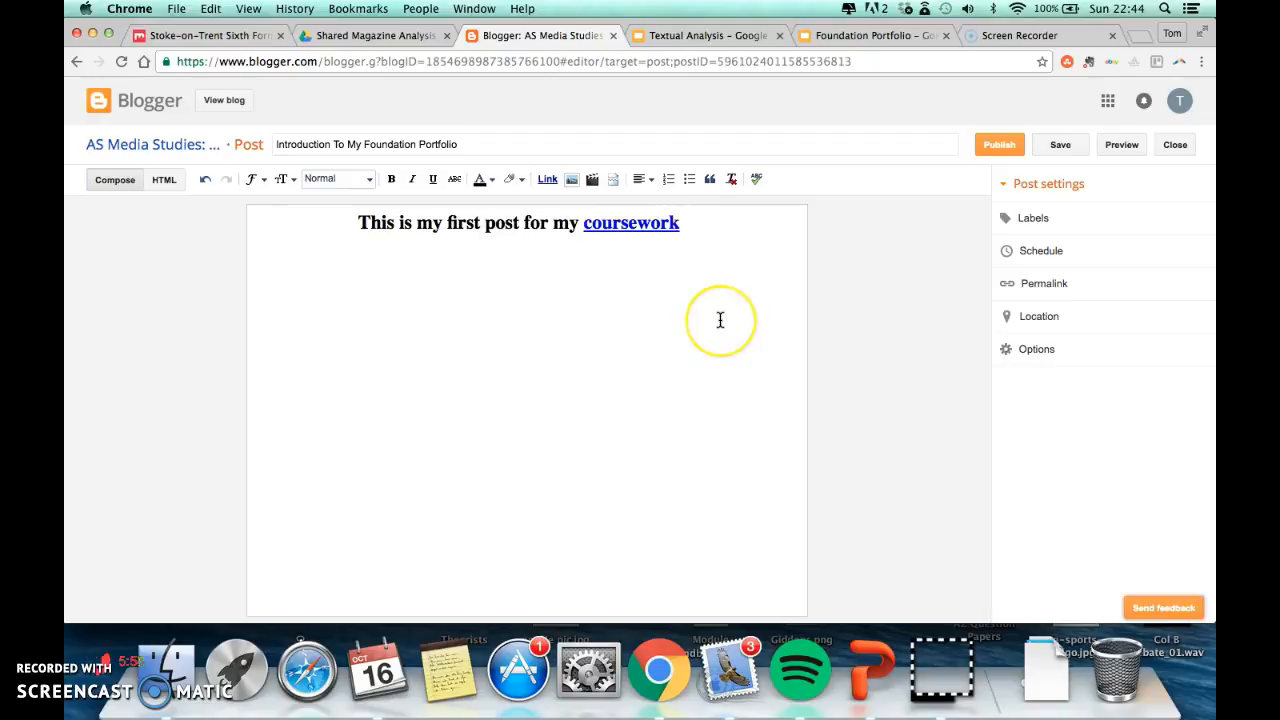
- Preview the post as it appears on the blog, look through the page and close the preview
left_click(1108, 155)
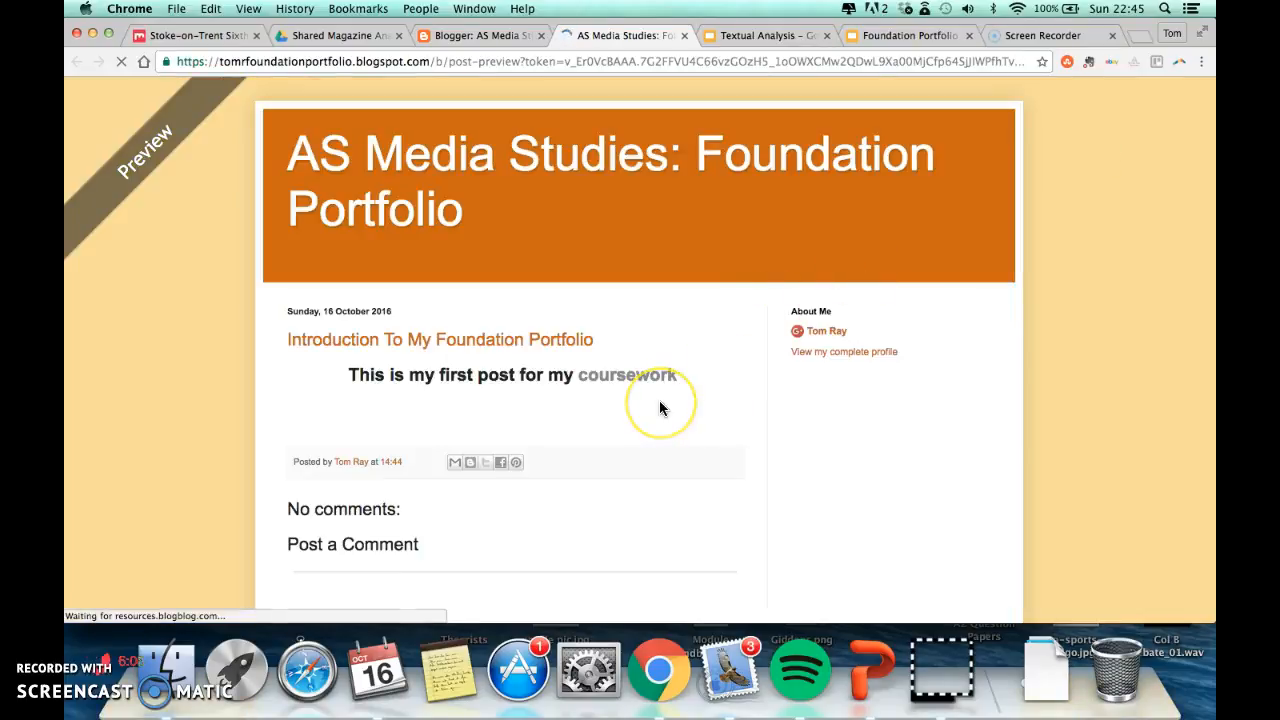
scroll(660, 408, "down", 4)
scroll(659, 408, "up", 4)
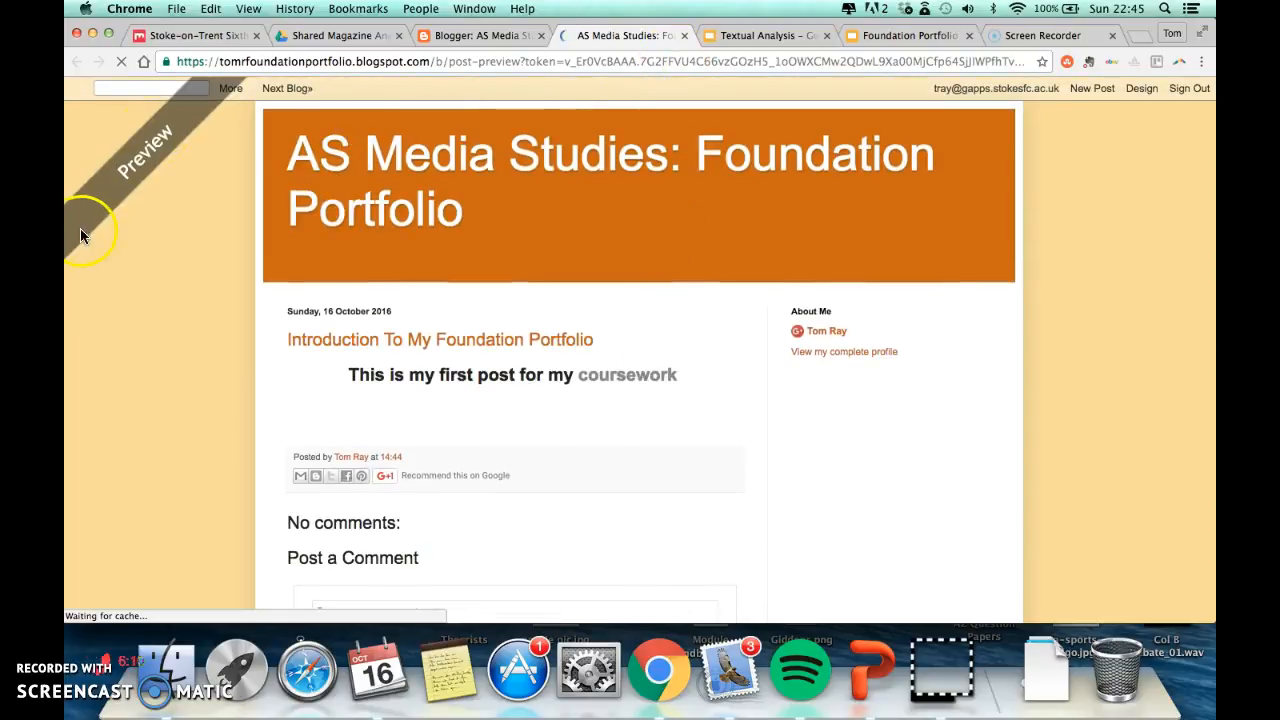
left_click(685, 36)
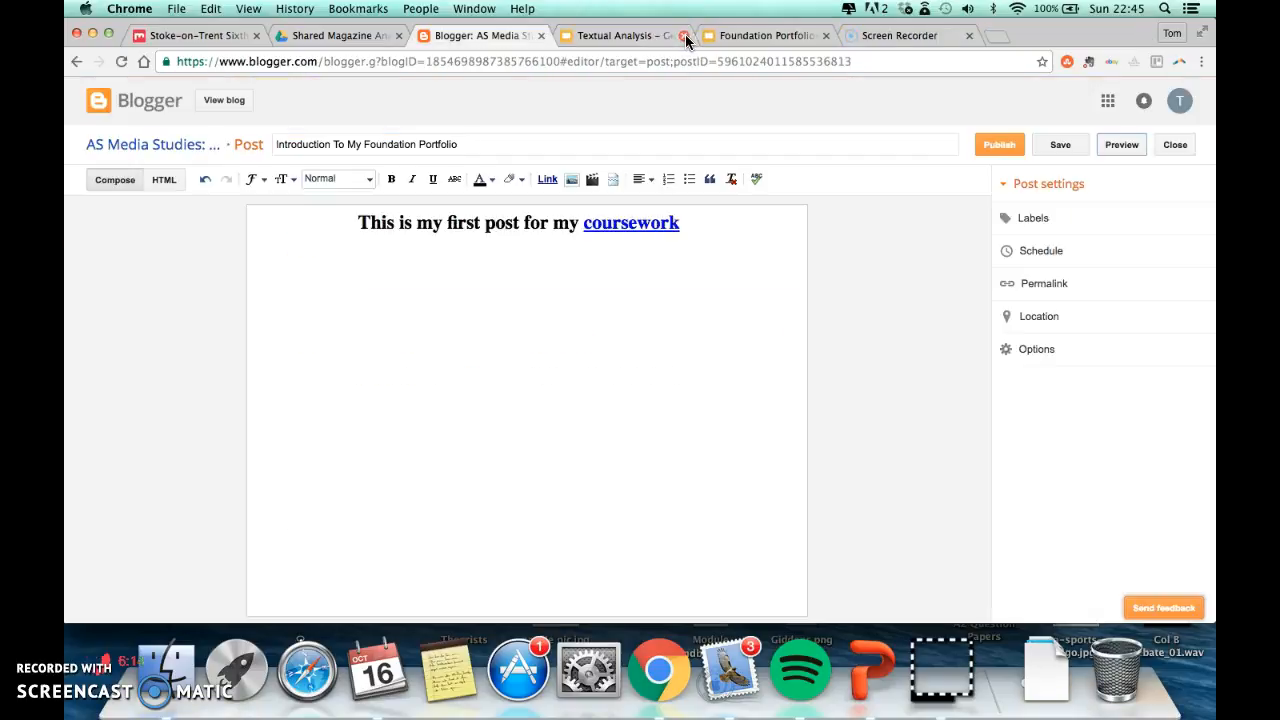
- Publish the "Introduction To My Foundation Portfolio" post and decline sharing it on Google+
left_click(1063, 146)
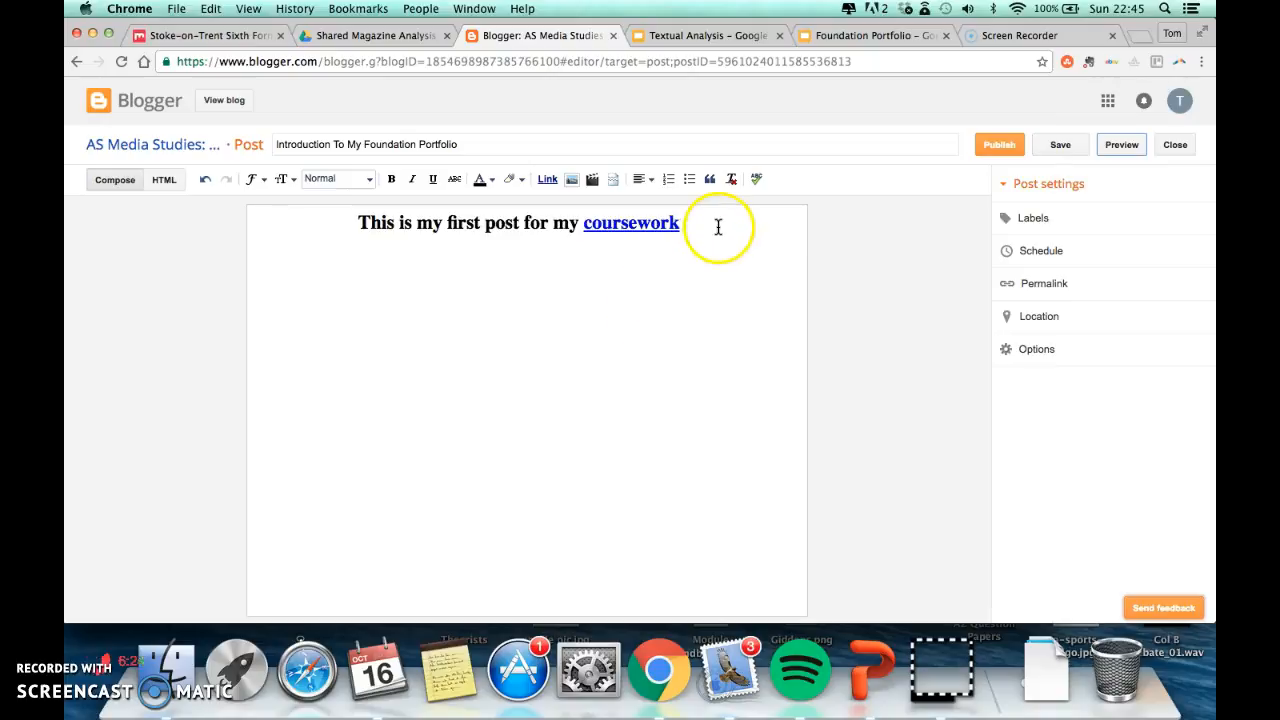
left_click(1003, 150)
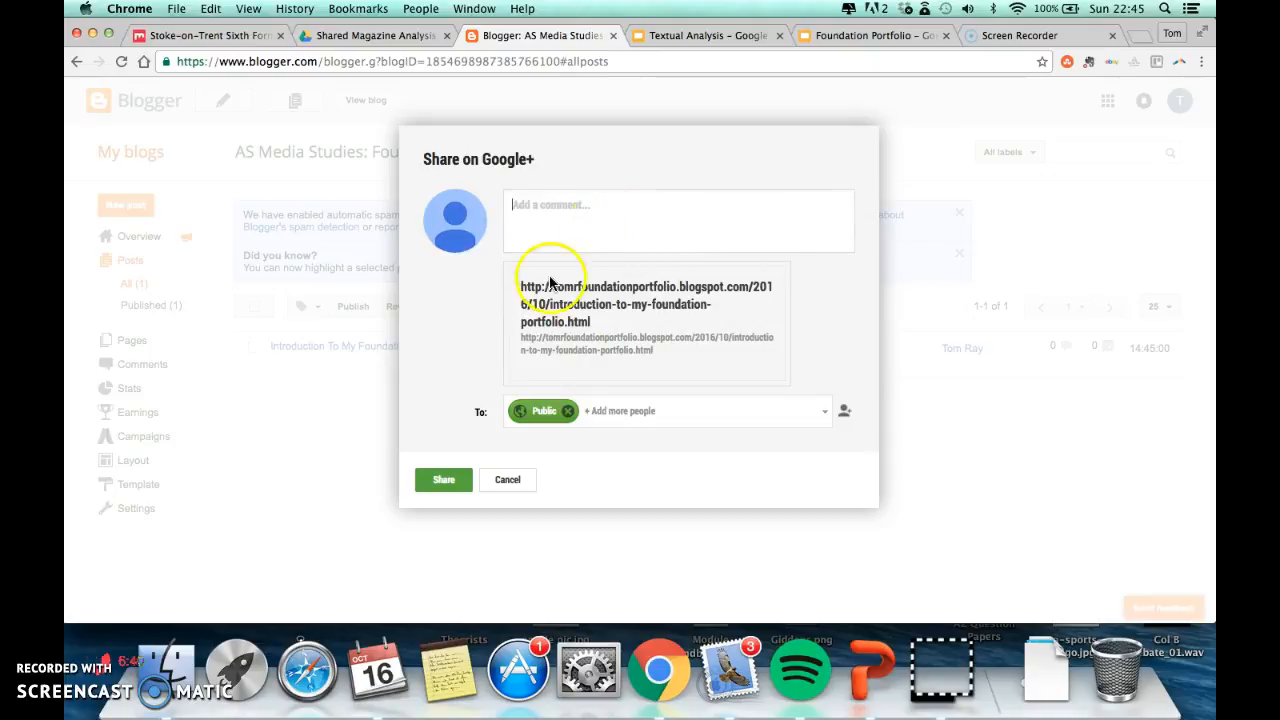
left_click(507, 480)
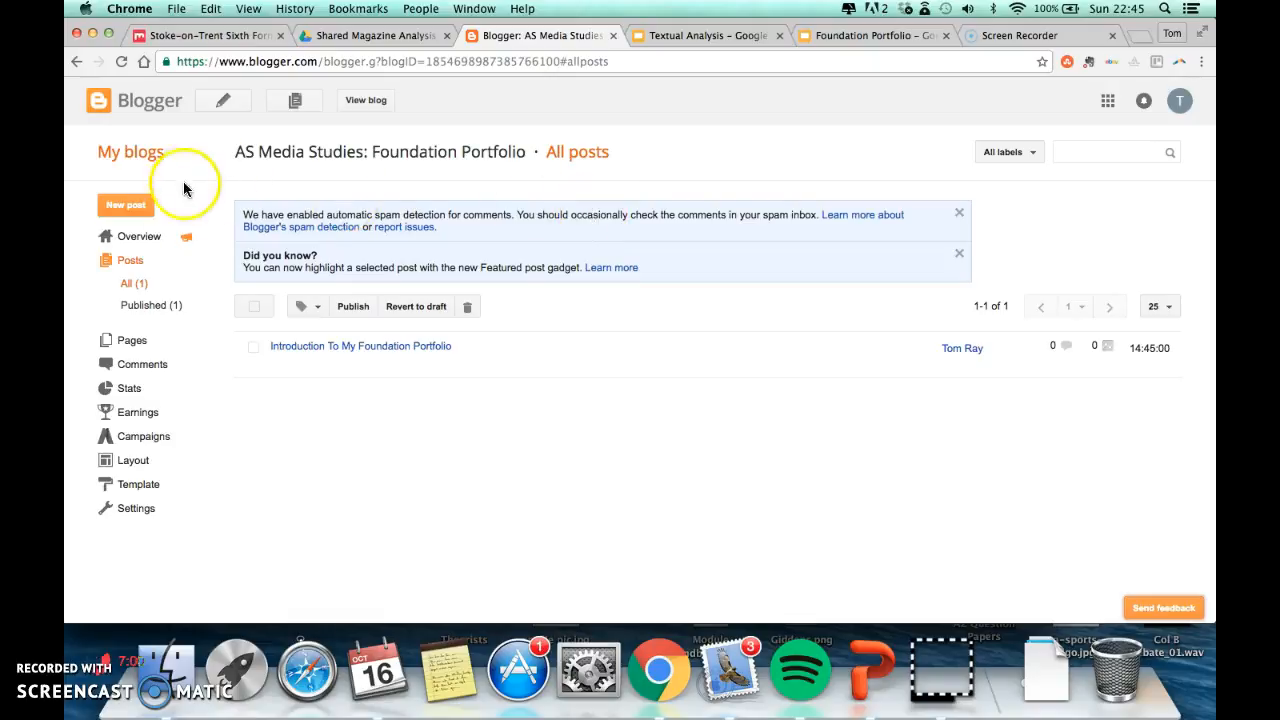
- Show the blog's list of all posts and examine the entry for the published introduction post
left_click(132, 264)
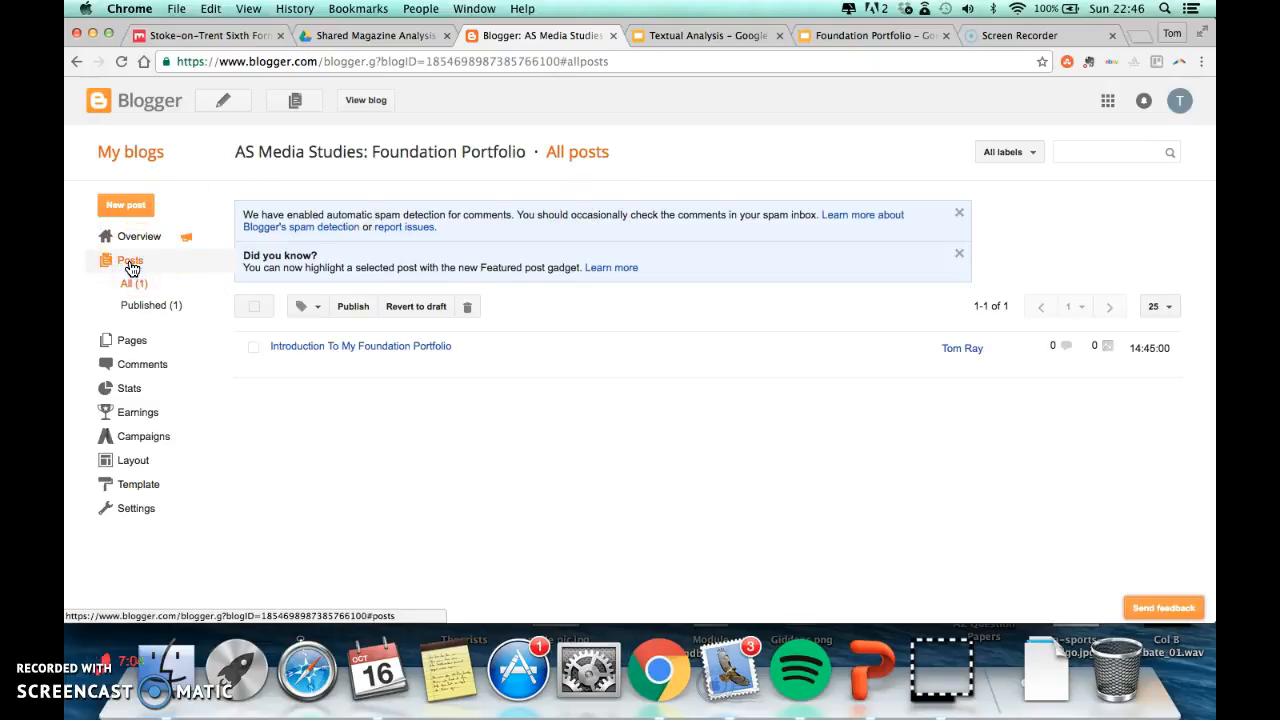
mouse_move(290, 340)
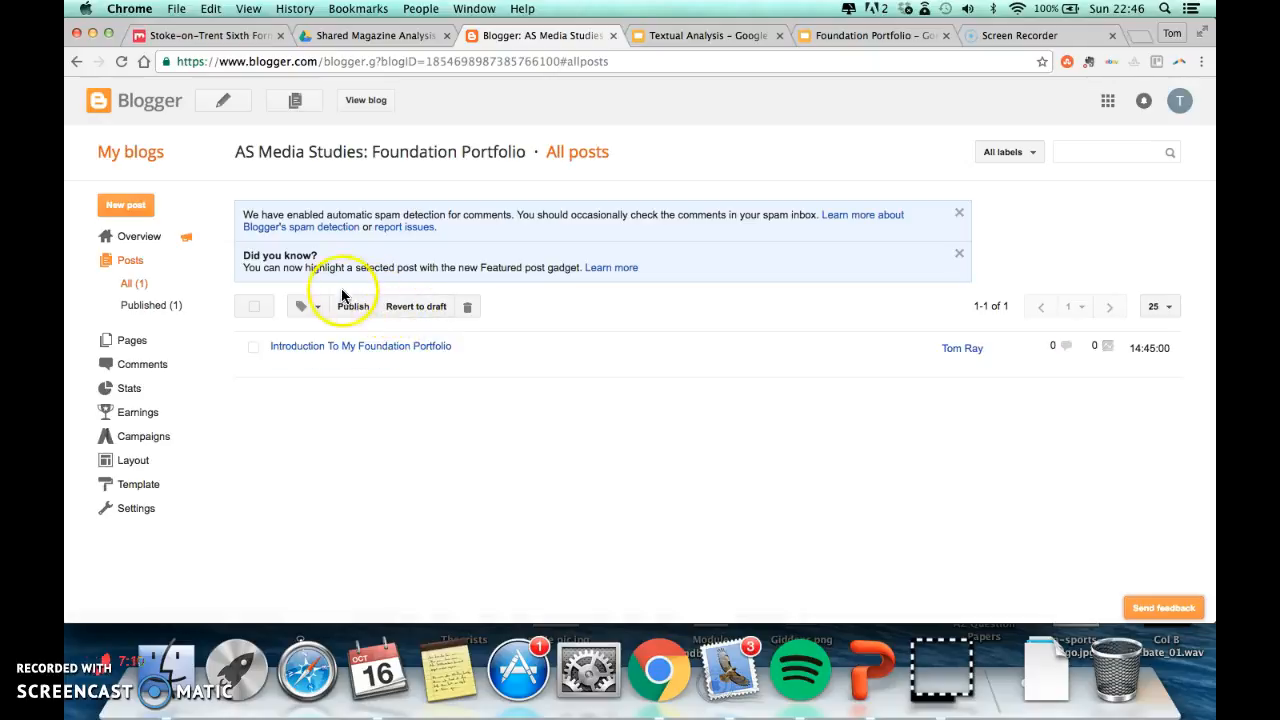
mouse_move(471, 349)
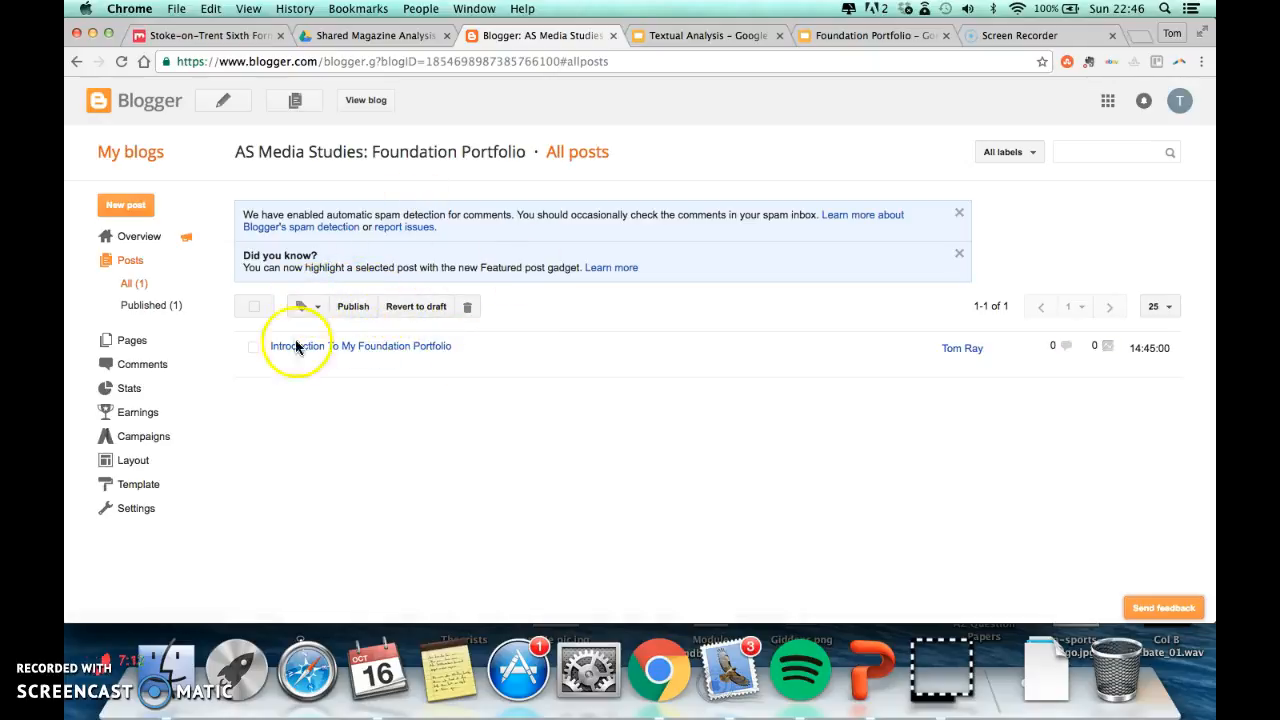